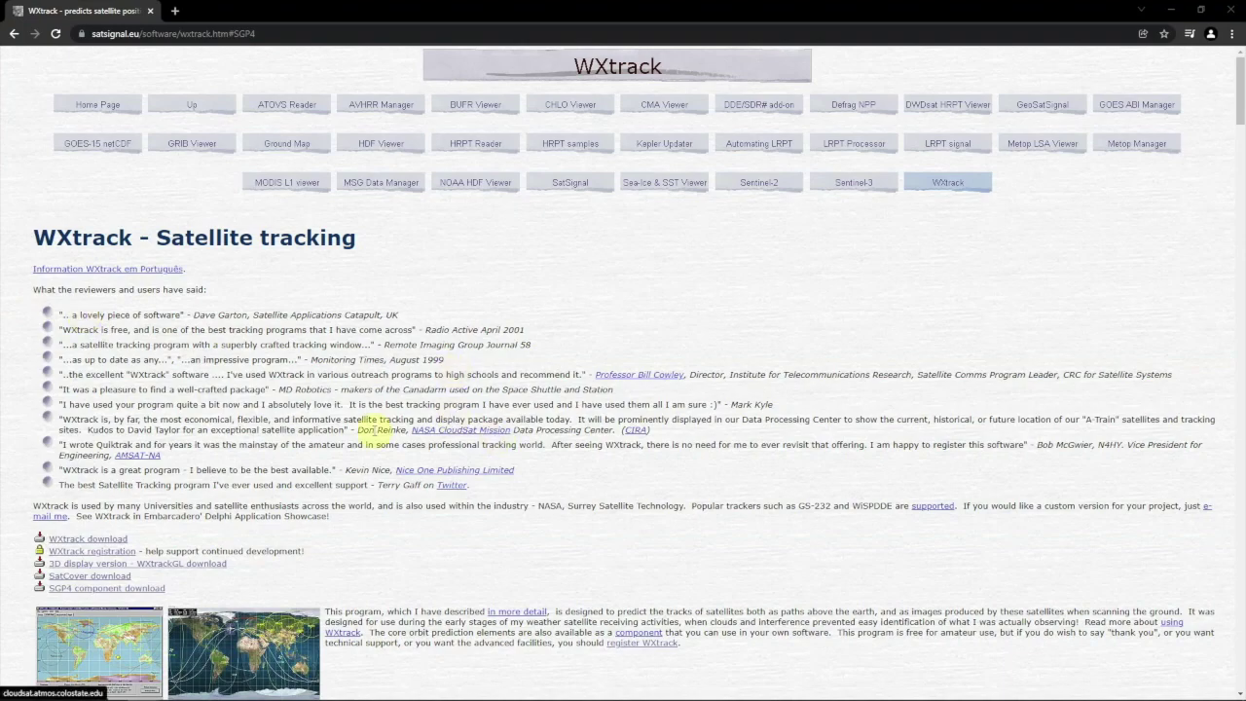
Step: Clear a stray text selection and jump to the WXtrack download section on satsignal.eu
drag(39, 229, 447, 311)
click(347, 340)
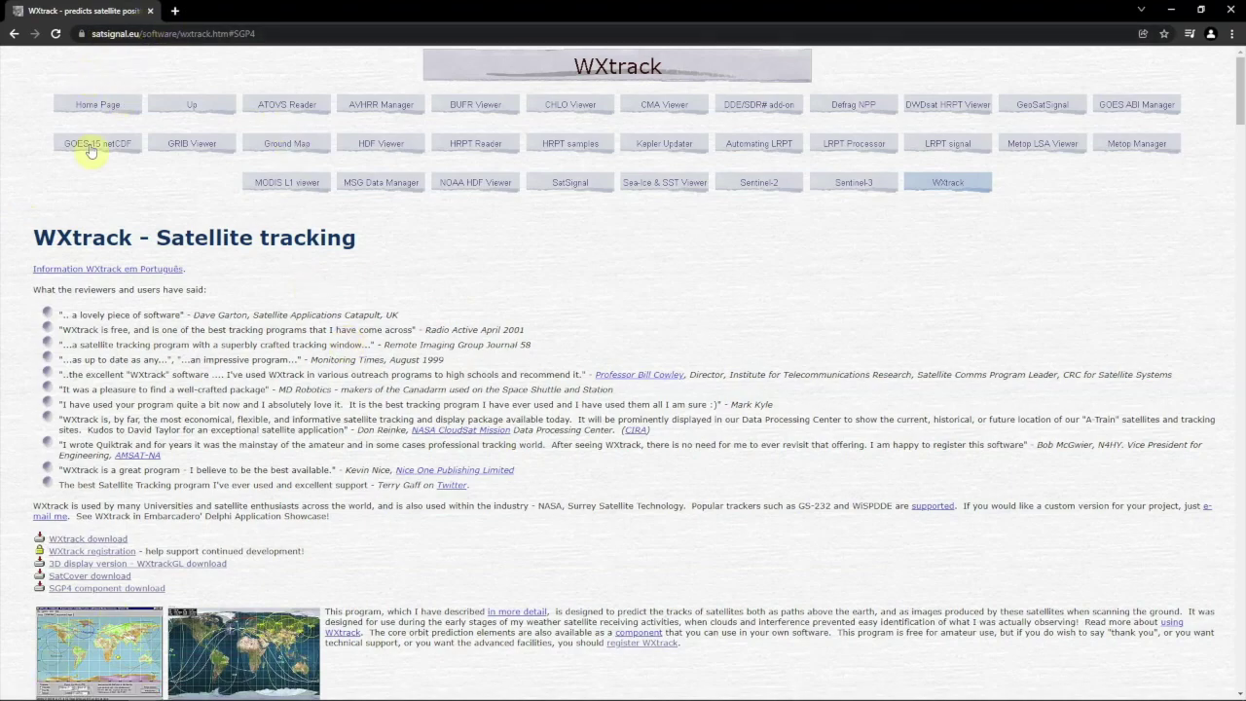
click(75, 541)
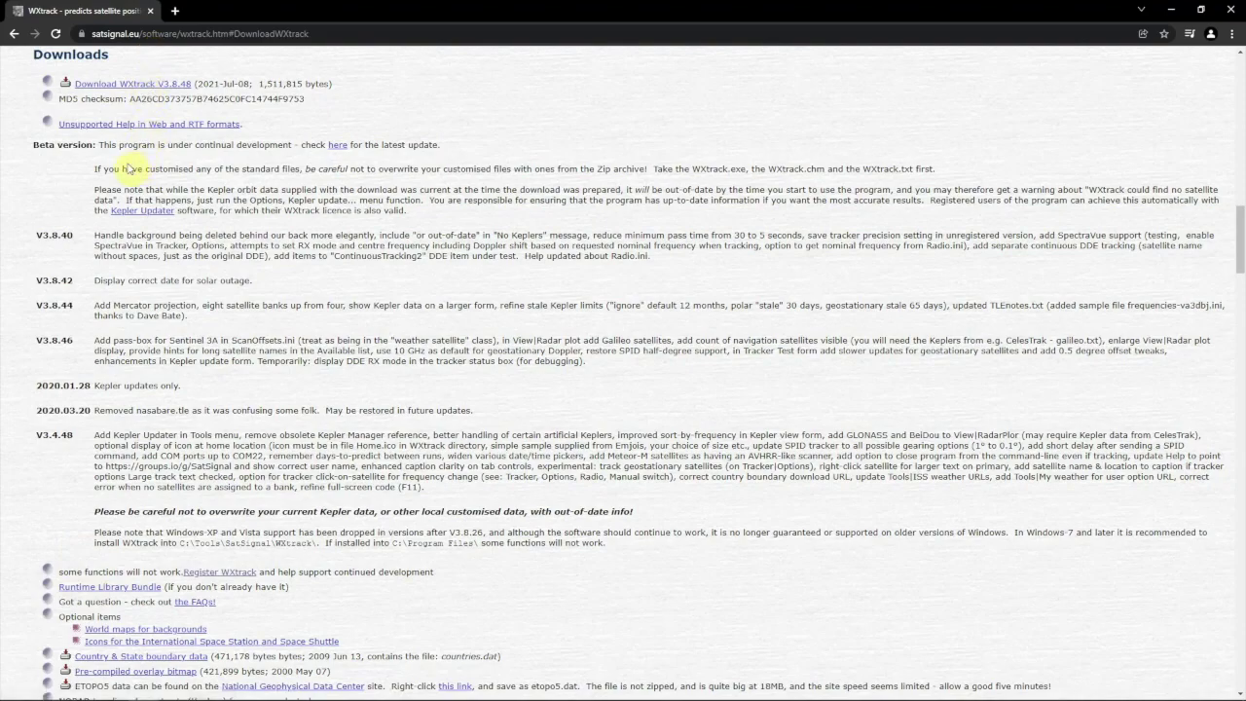
Step: Download the WXtrack V3.8.48 zip and open its item menu in Chrome's download shelf
scroll(127, 168, up, 2)
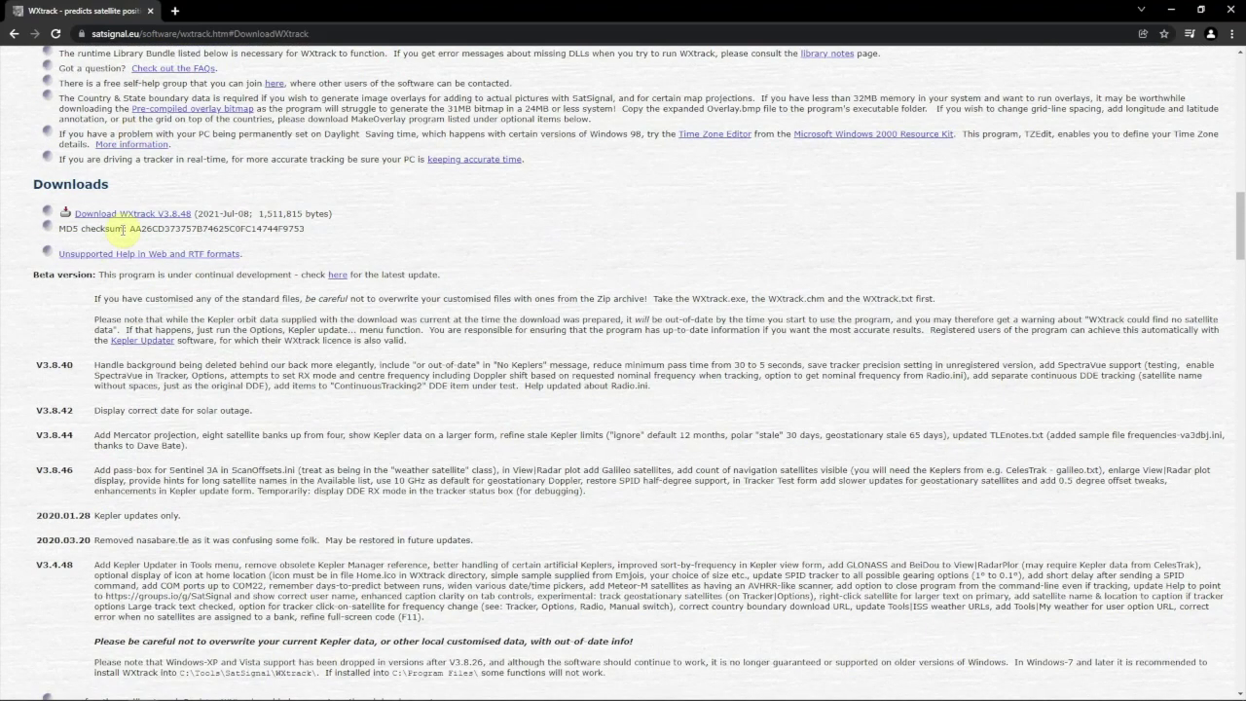
scroll(129, 226, down, 2)
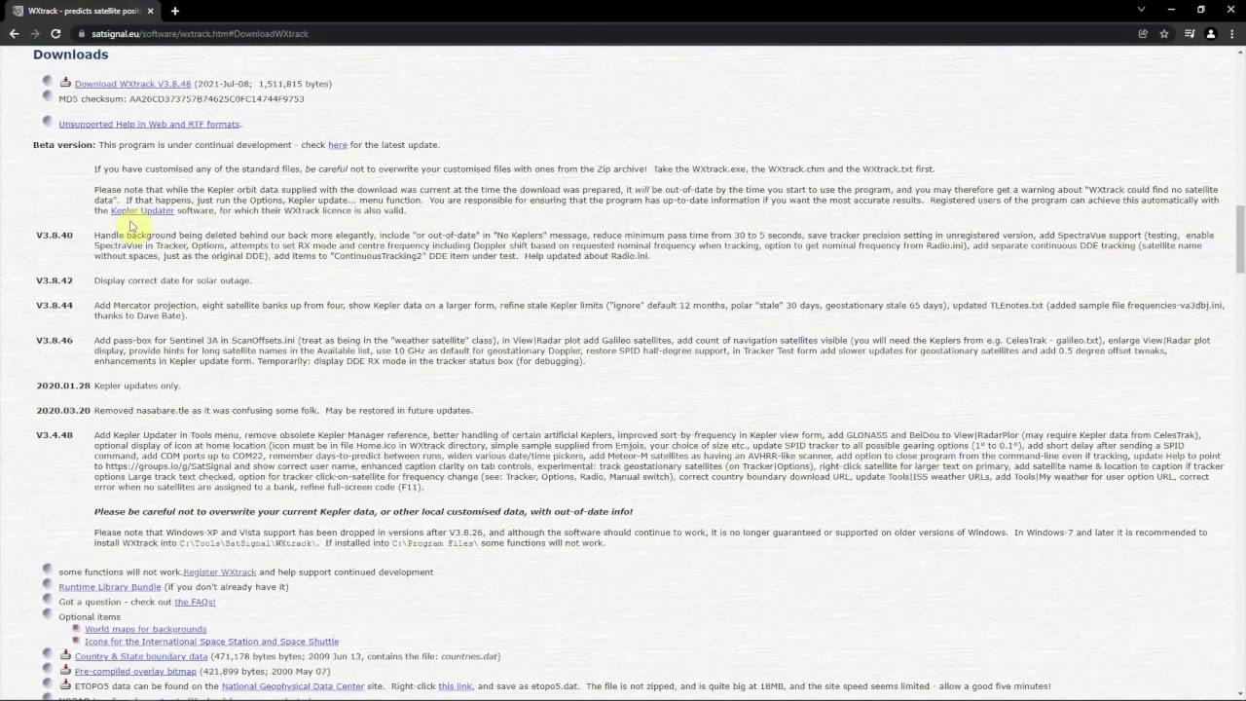
click(144, 88)
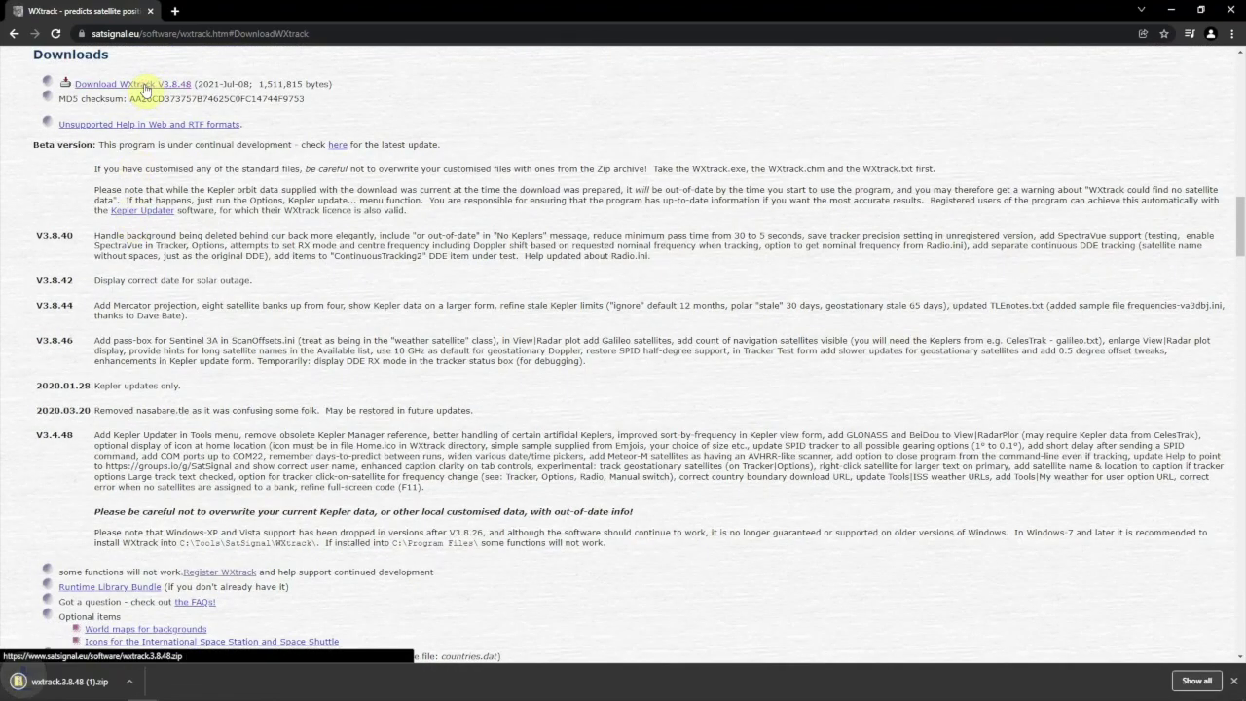
click(138, 681)
Step: Show the downloaded zip in its folder and extract it to 'wxtrack.3.8.48 (1)' with 7-Zip
click(163, 648)
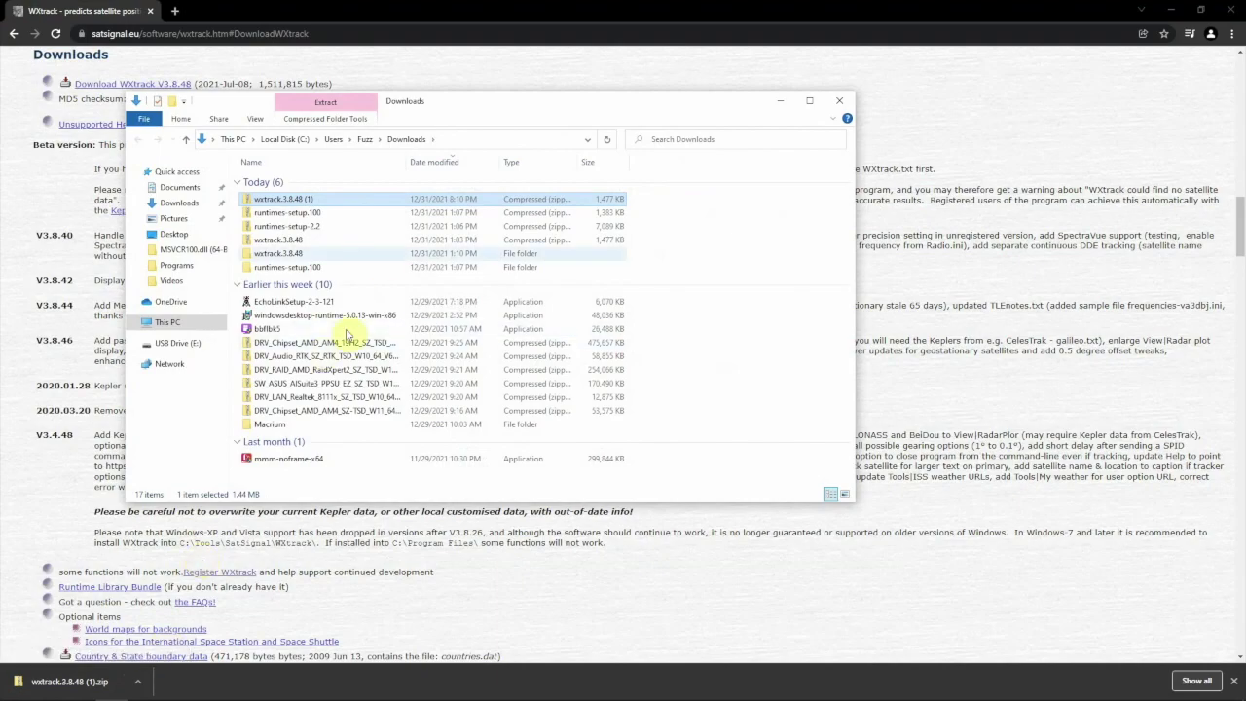
key(super+Down)
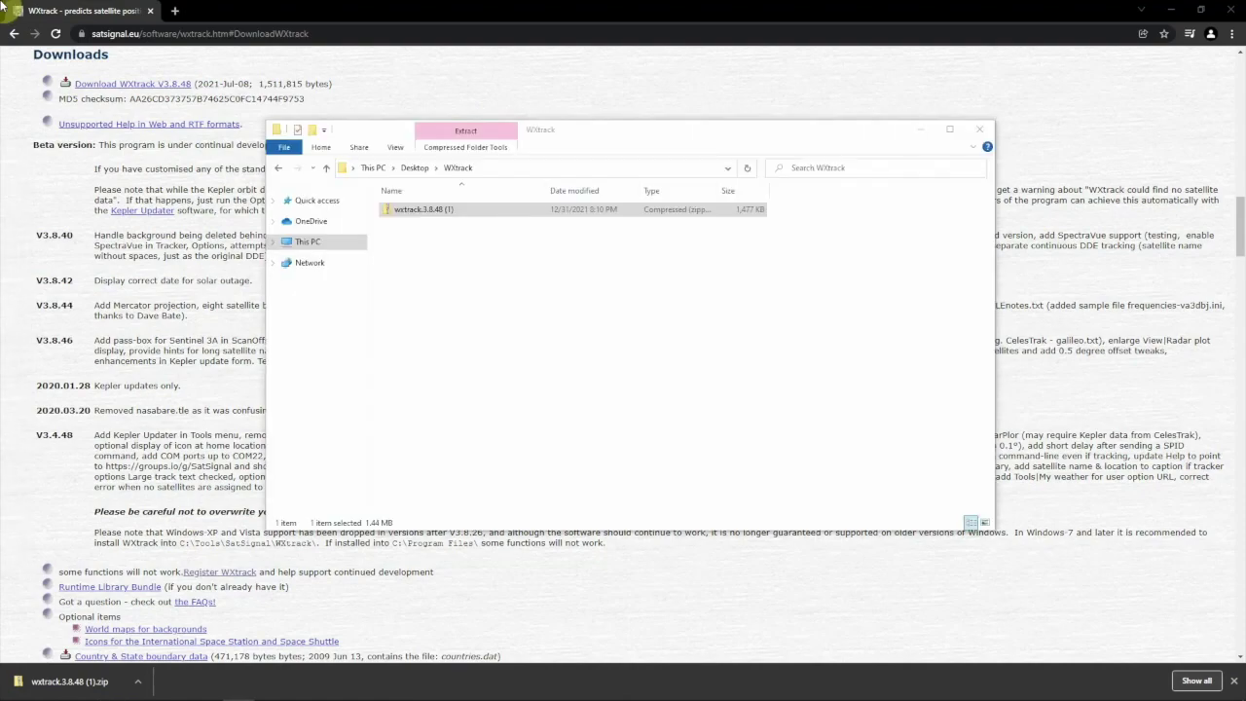
right_click(428, 212)
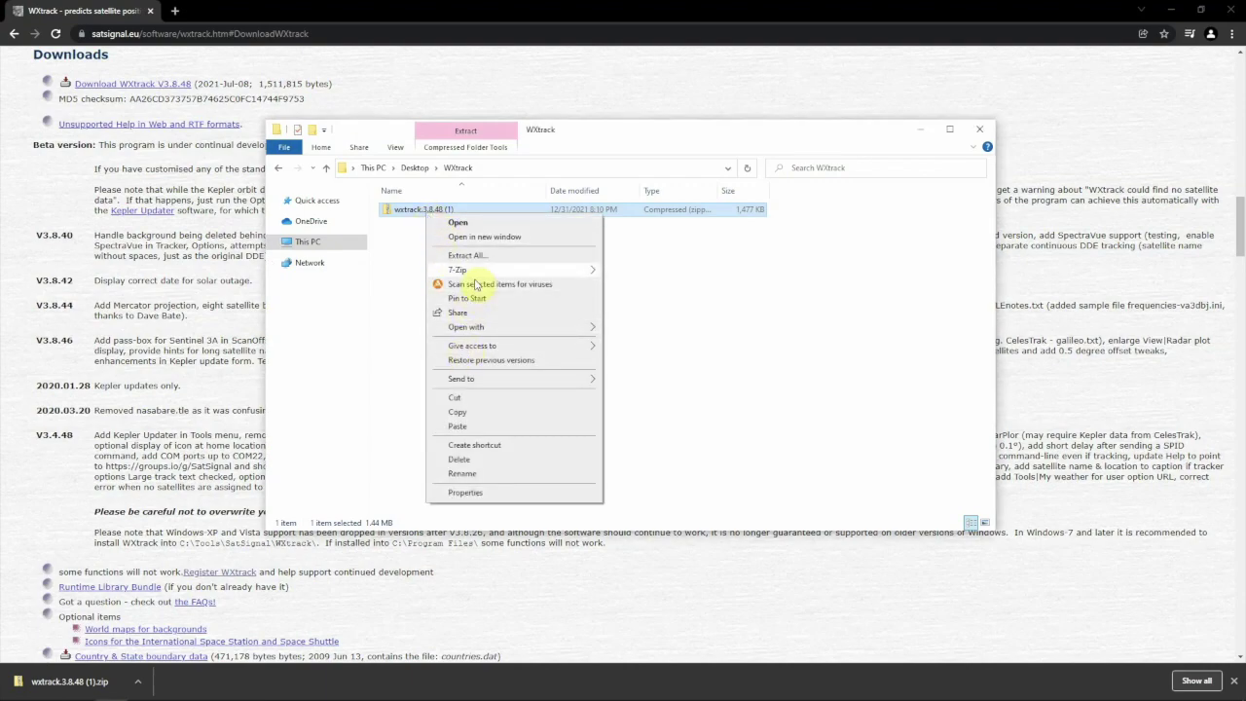
mouse_move(467, 271)
click(644, 328)
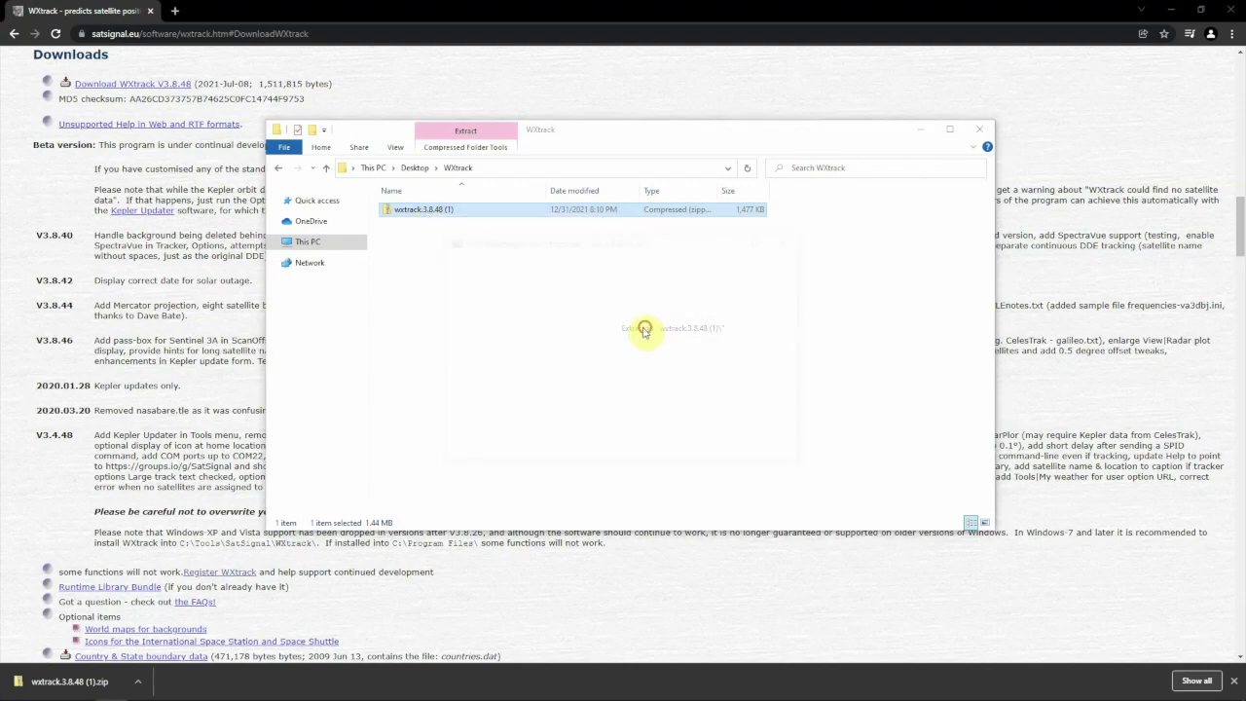
Step: Open the extracted wxtrack.3.8.48 (1) folder and launch WXtrack.exe
double_click(450, 224)
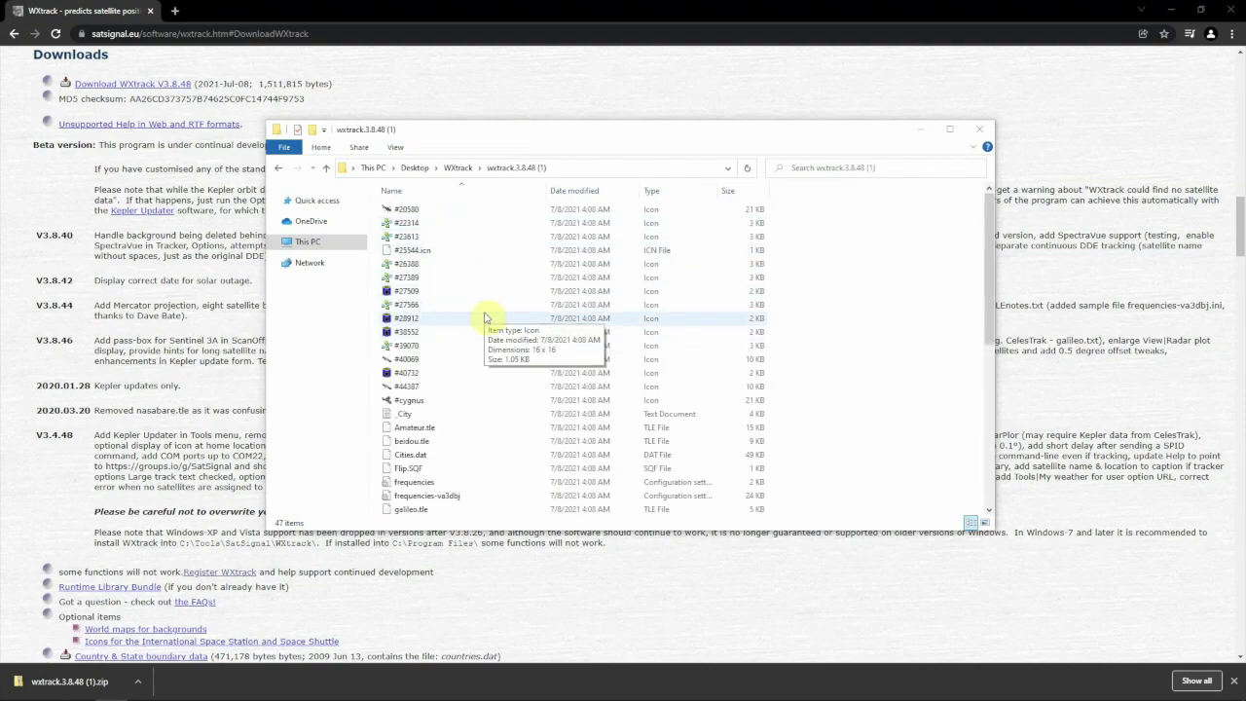
scroll(487, 321, down, 6)
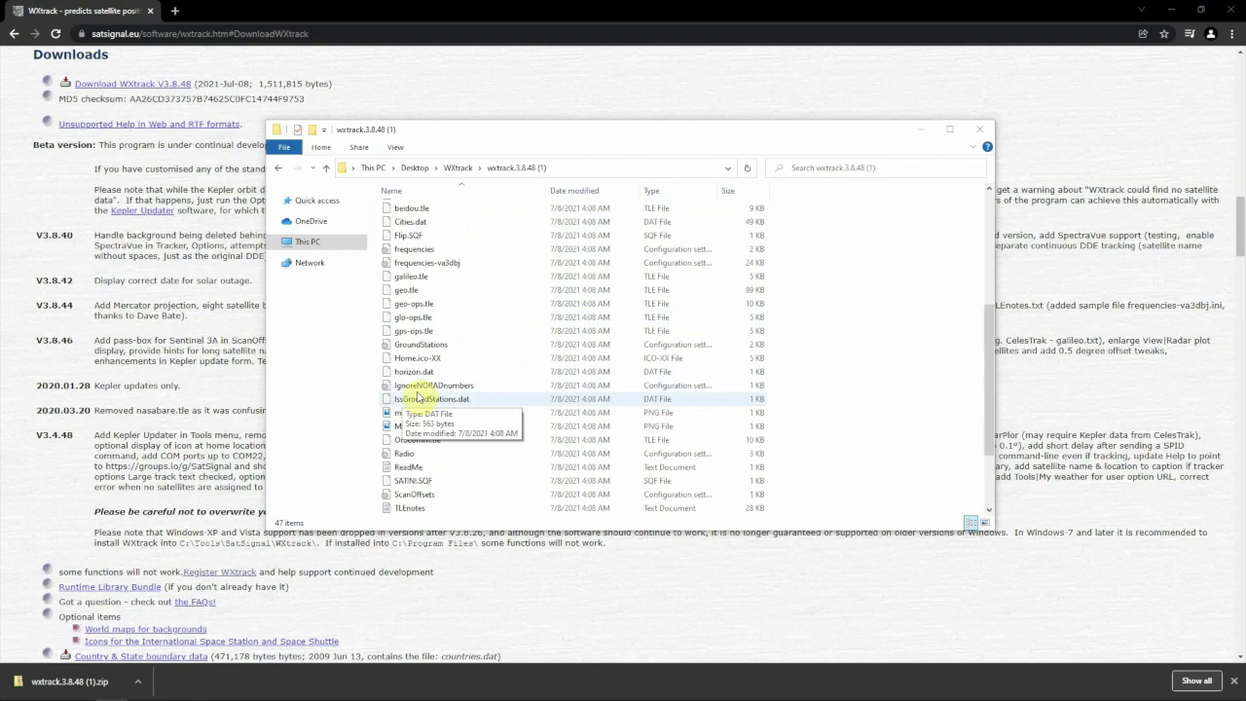
scroll(443, 424, down, 3)
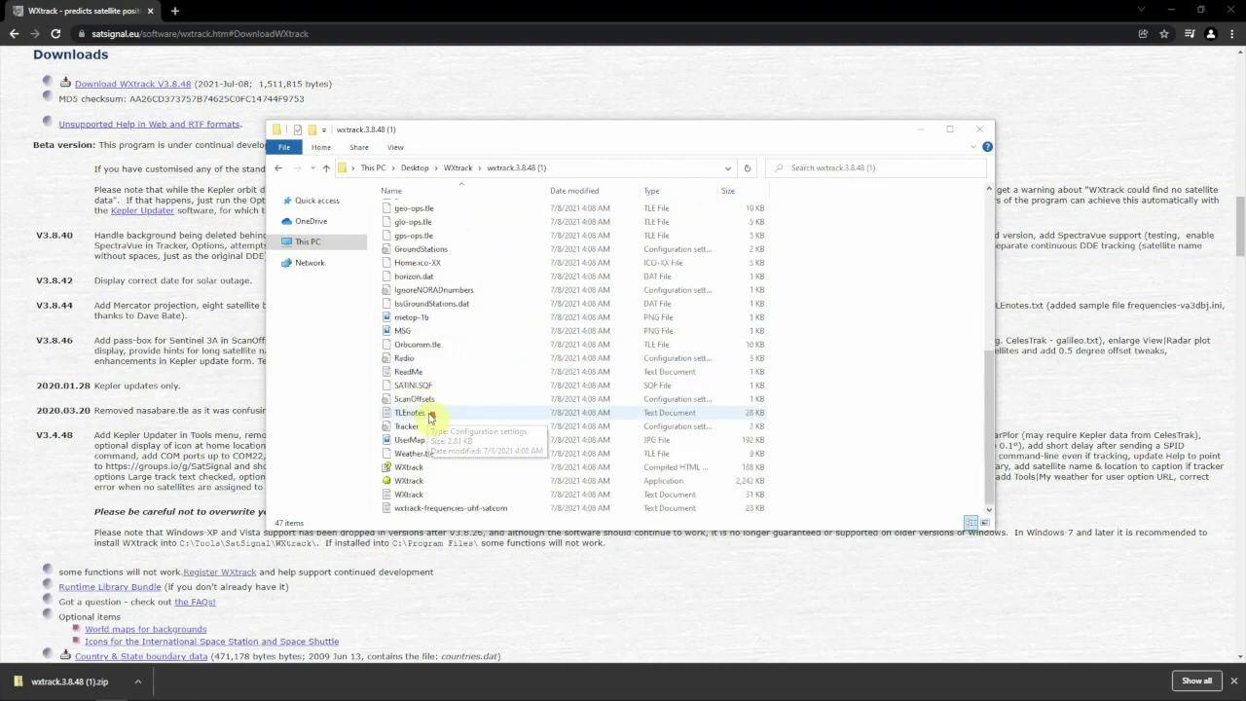
click(395, 484)
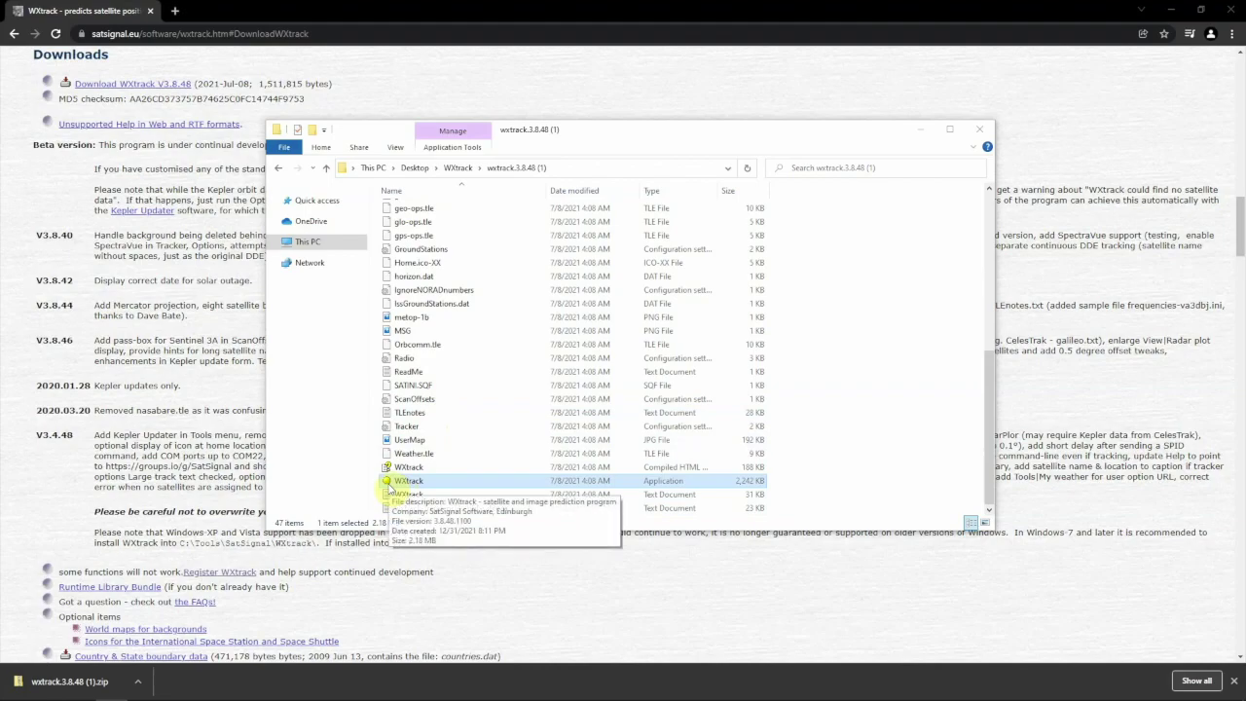
double_click(388, 485)
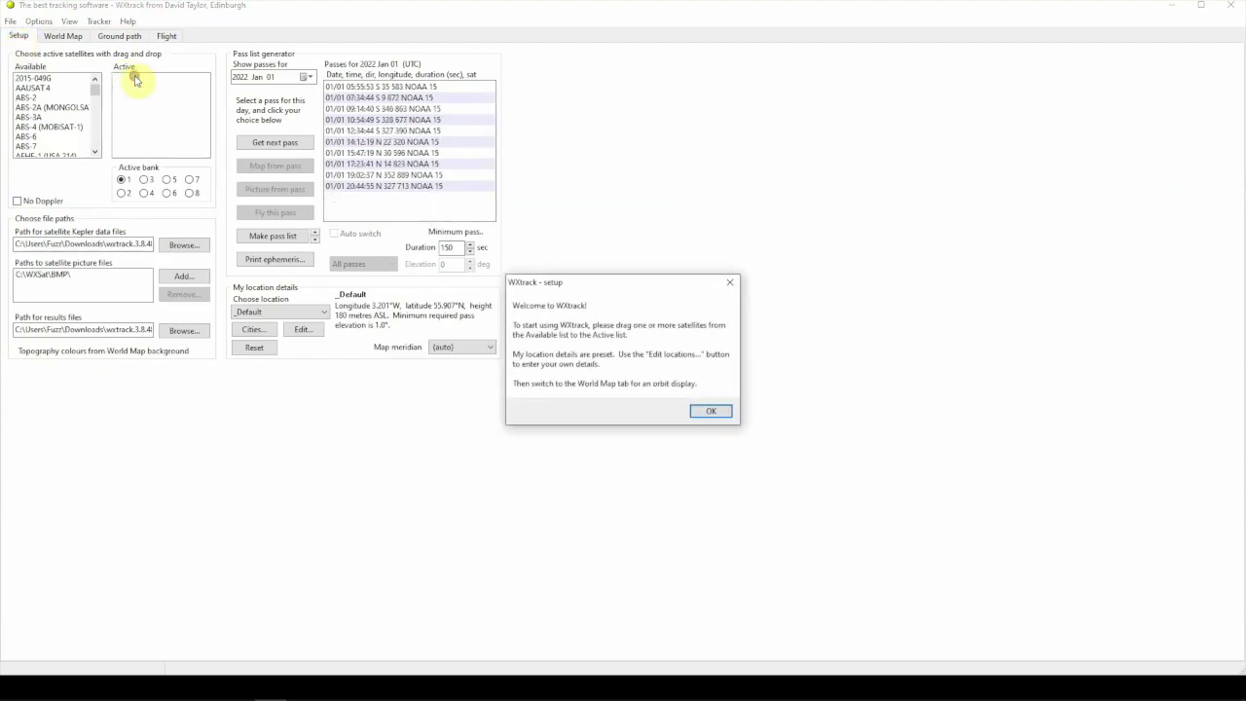
Step: Dismiss the WXtrack welcome message and scroll through the Setup satellite lists
click(705, 409)
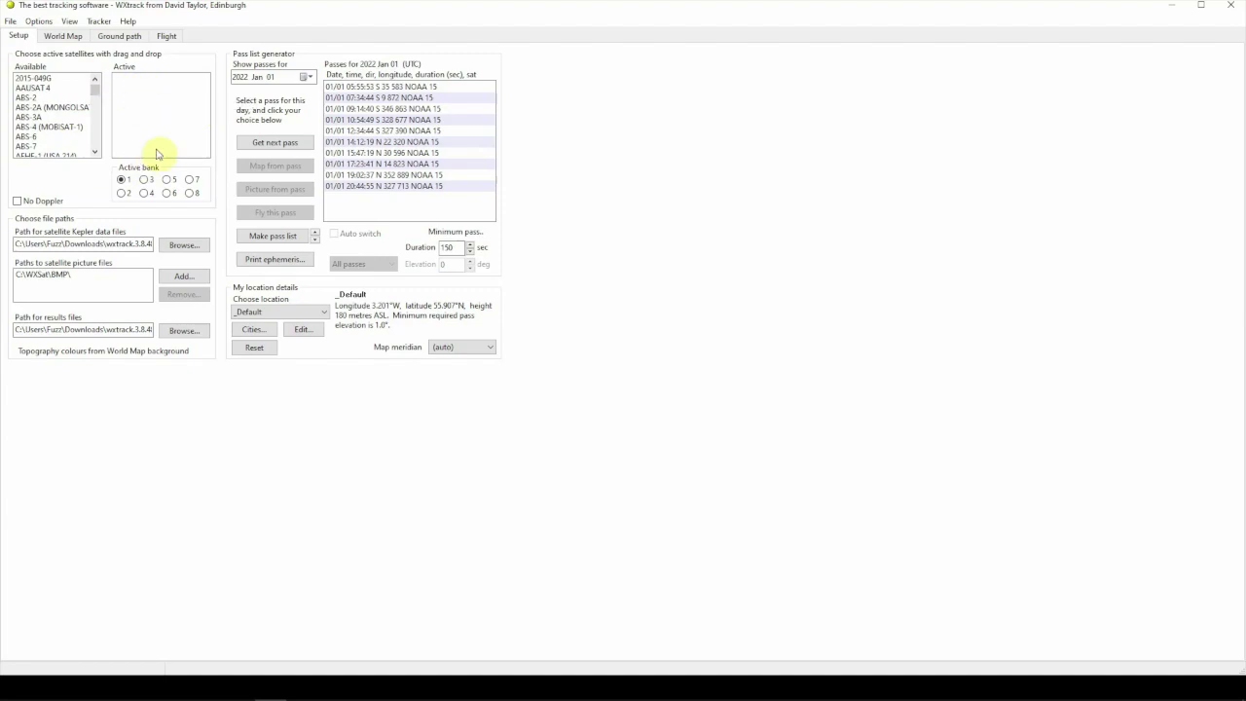
scroll(68, 114, down, 3)
scroll(61, 114, down, 8)
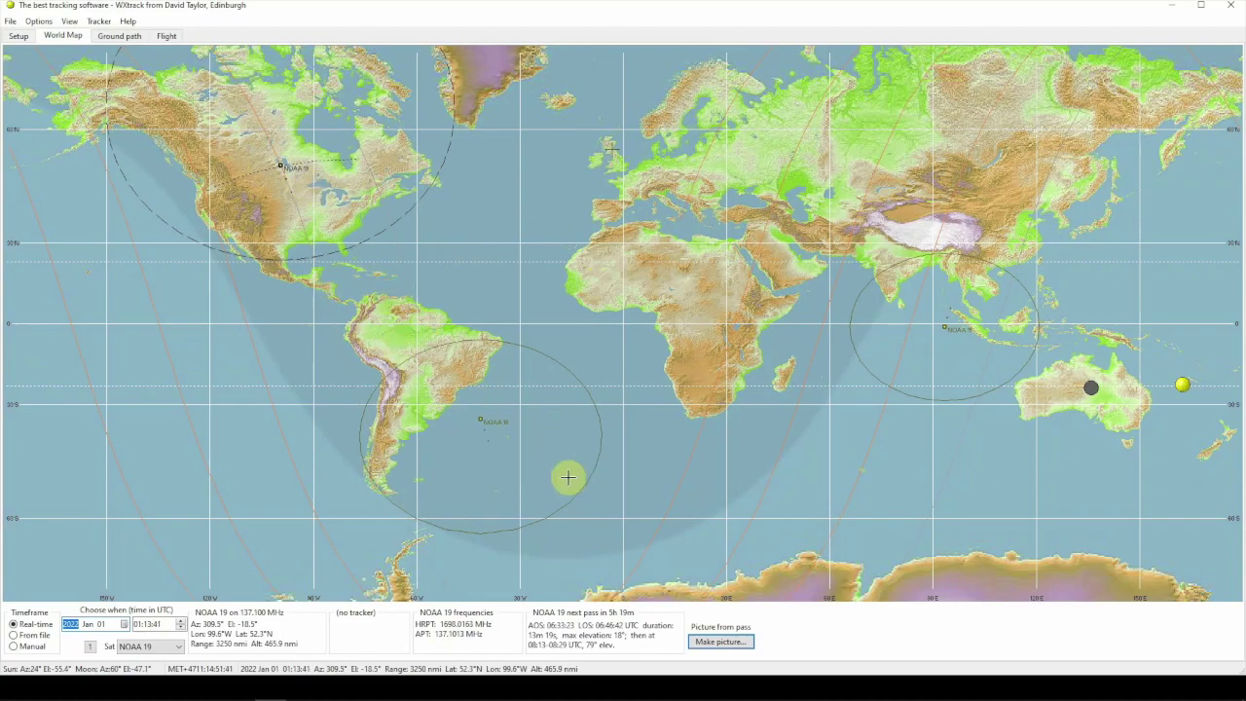
Step: Cycle the tracked satellite through NOAA 18, NOAA 15 and NOAA 19, ending on NOAA 18
click(463, 446)
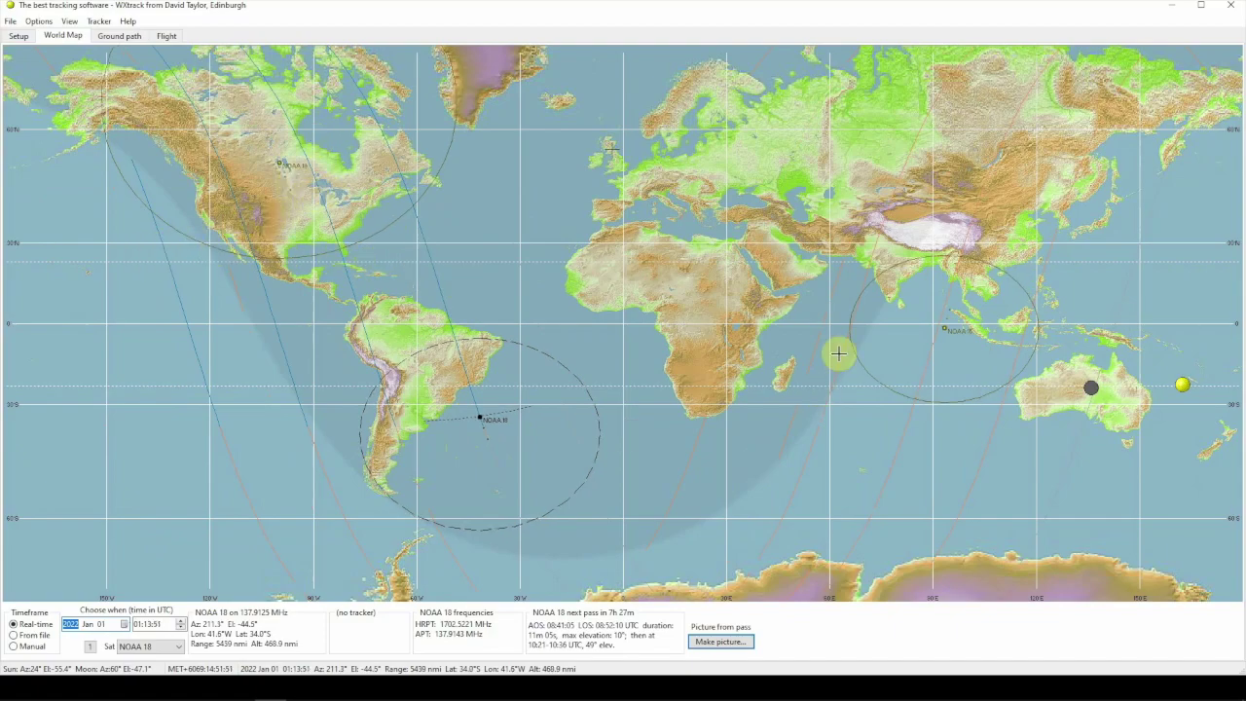
click(919, 322)
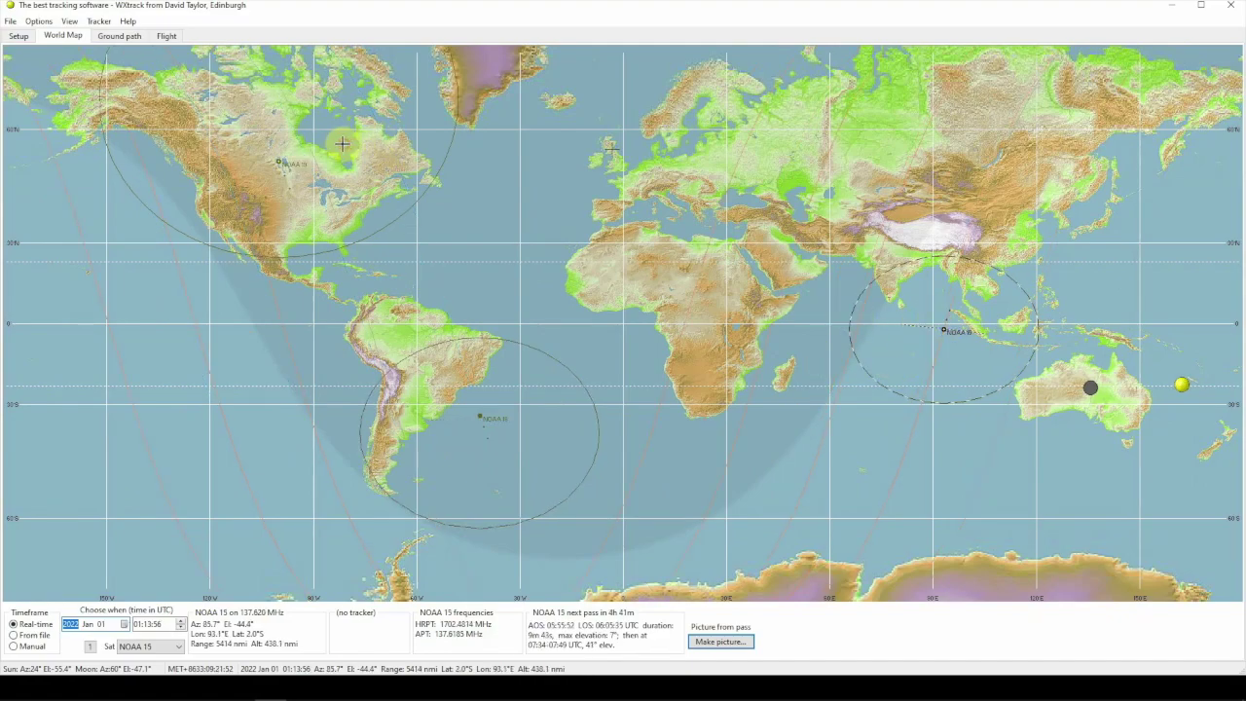
click(265, 136)
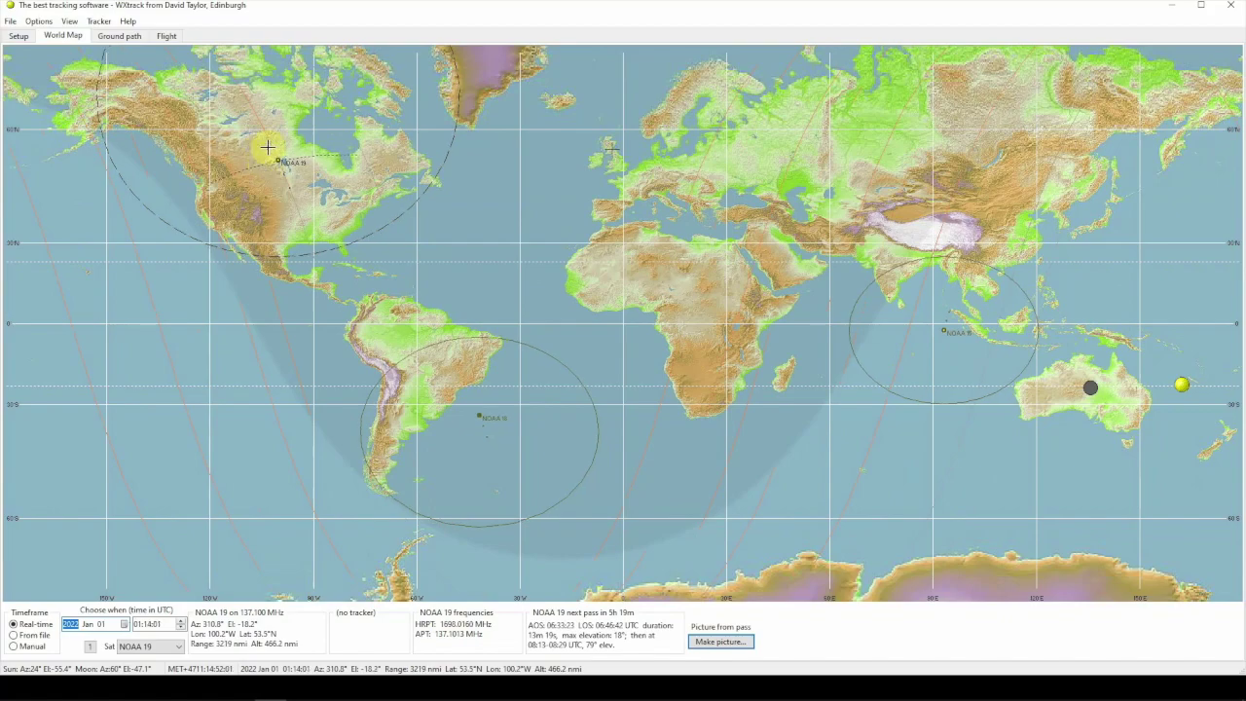
click(480, 419)
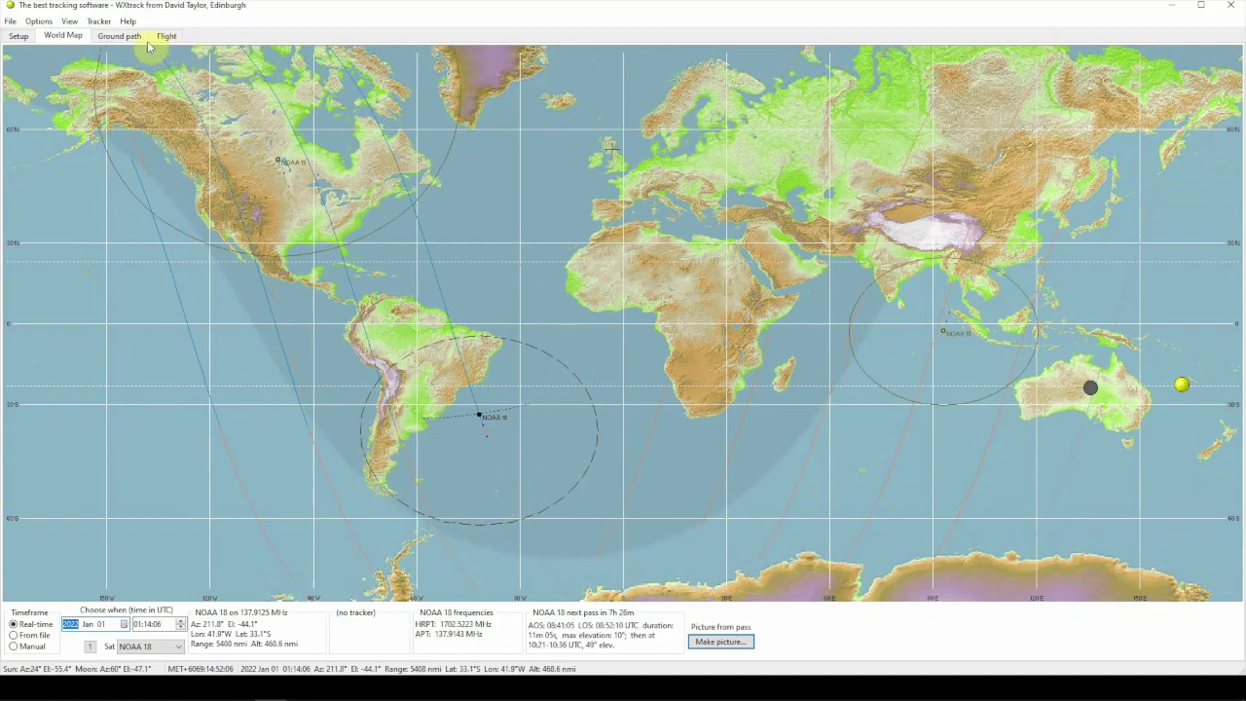
click(35, 21)
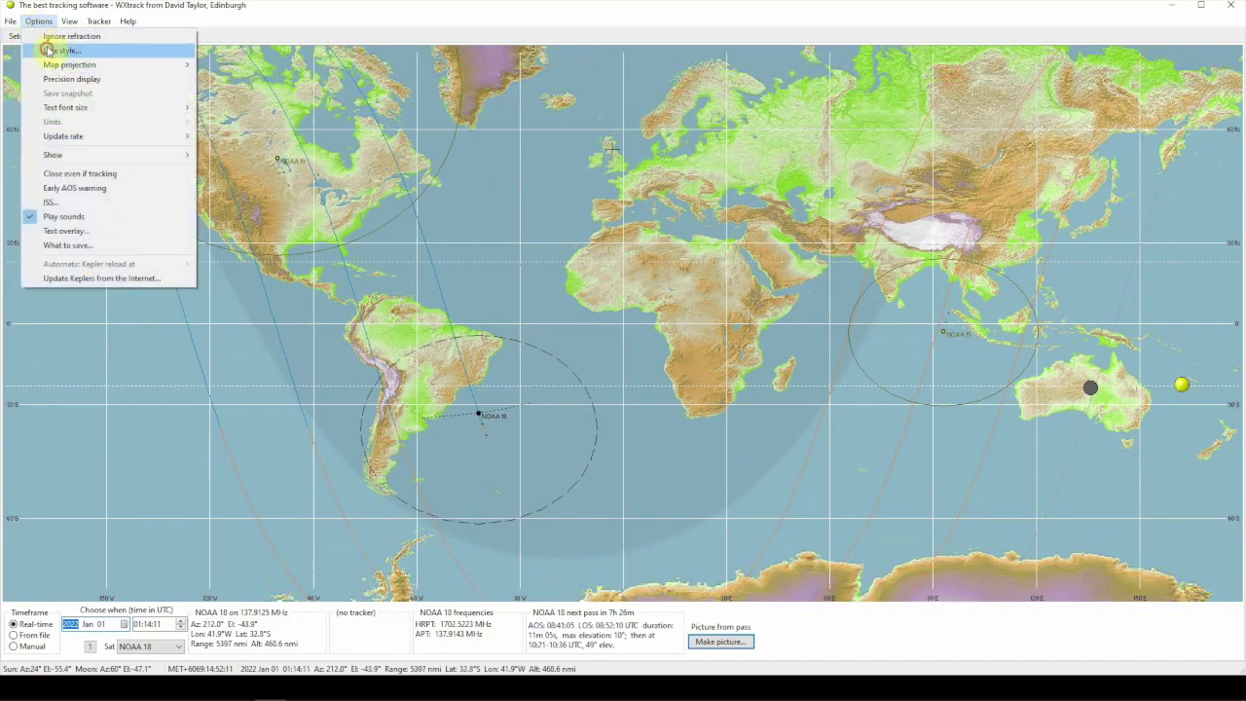
Step: Style the primary satellite footprint as a solid magenta line of width 3
click(47, 49)
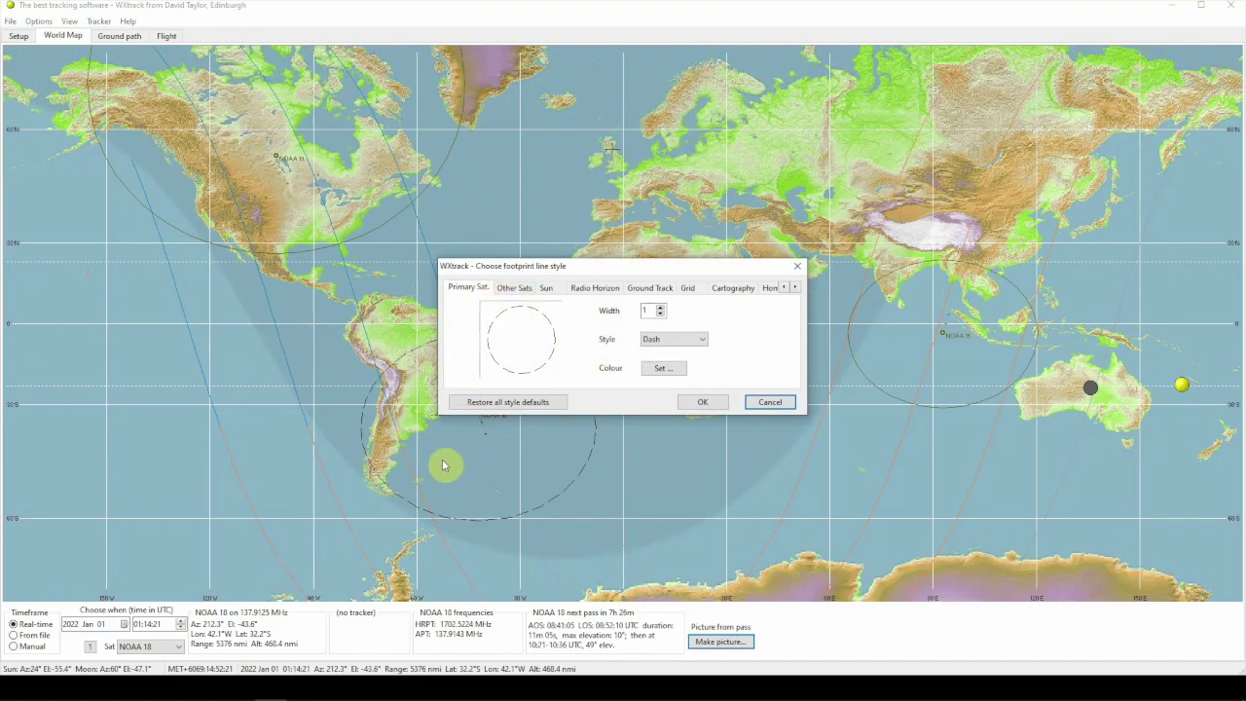
click(661, 338)
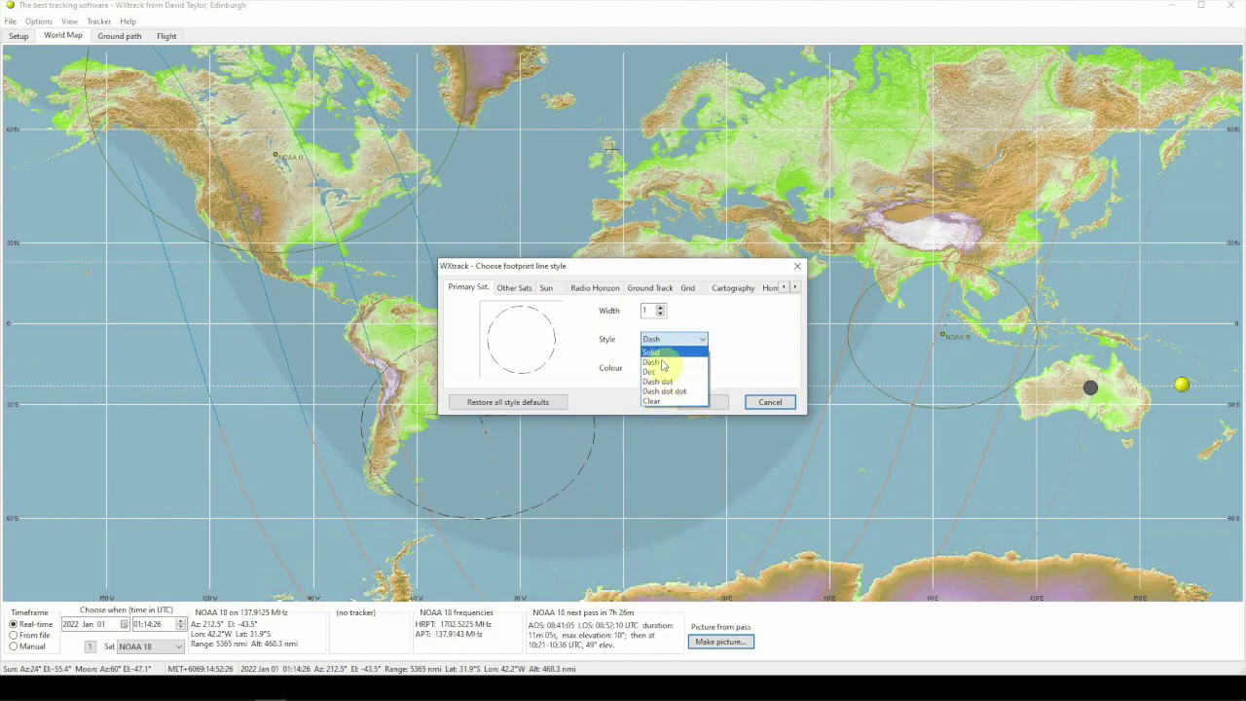
click(661, 353)
click(662, 367)
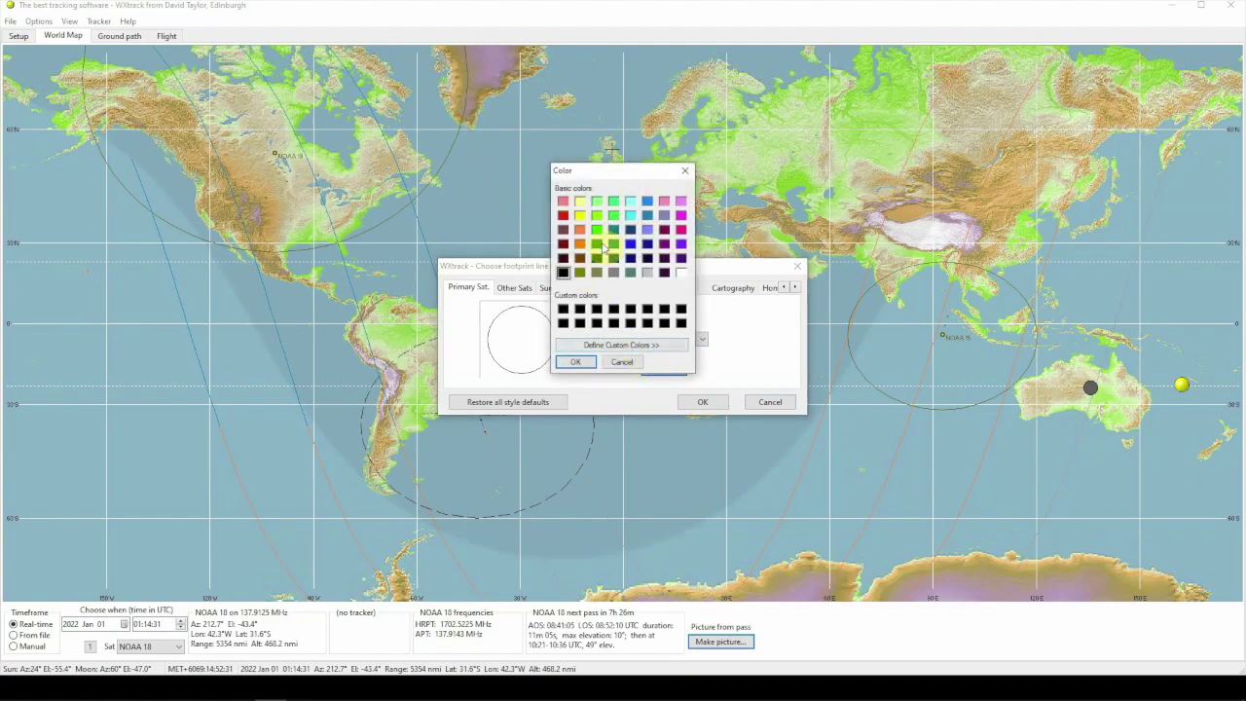
click(681, 234)
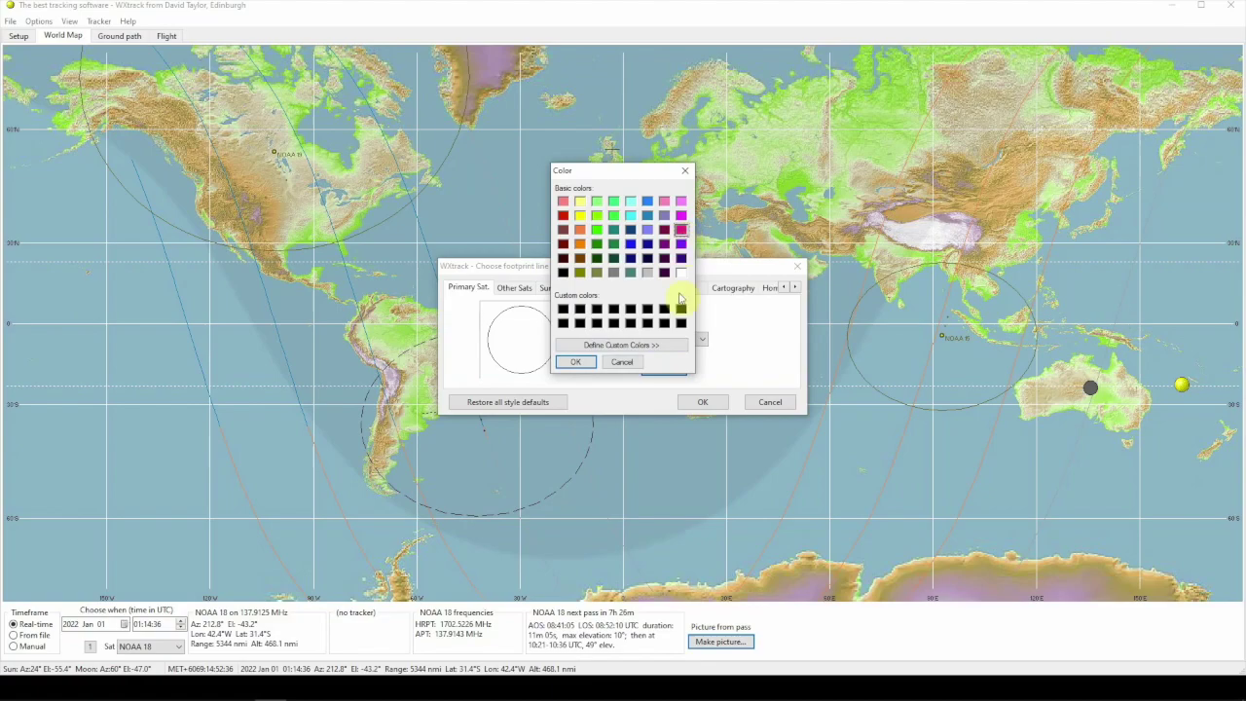
click(575, 361)
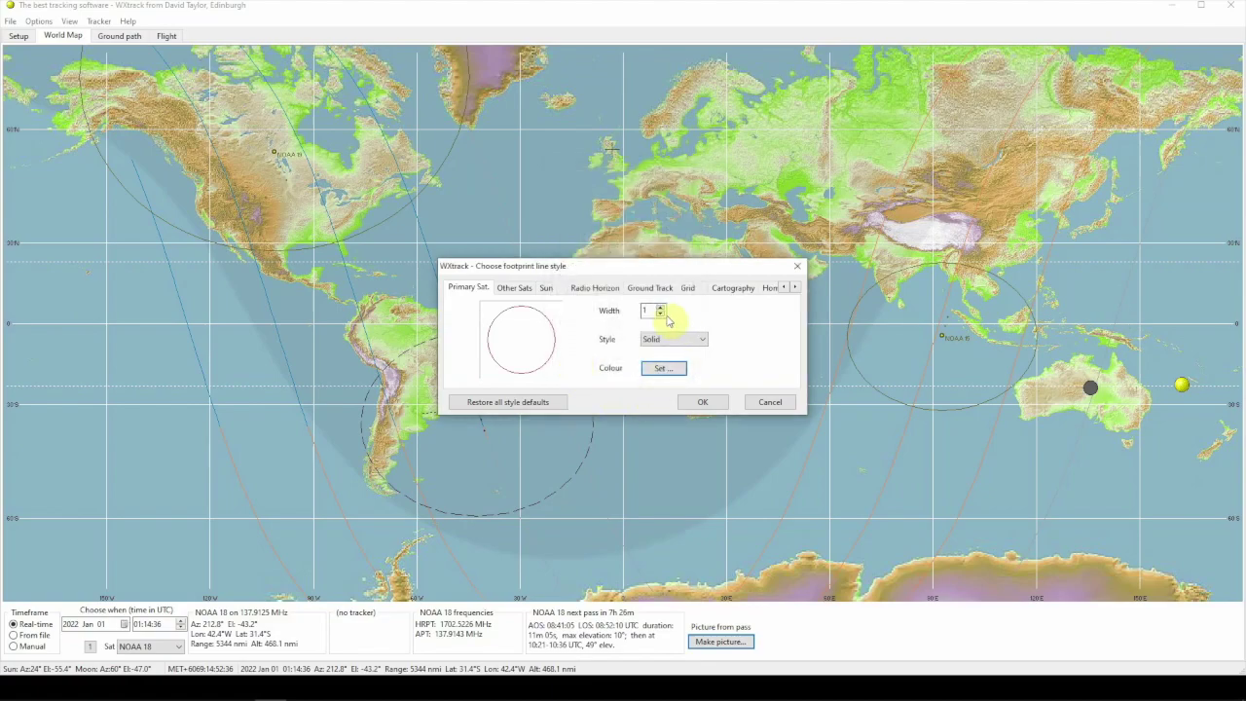
click(660, 309)
click(661, 307)
click(661, 307)
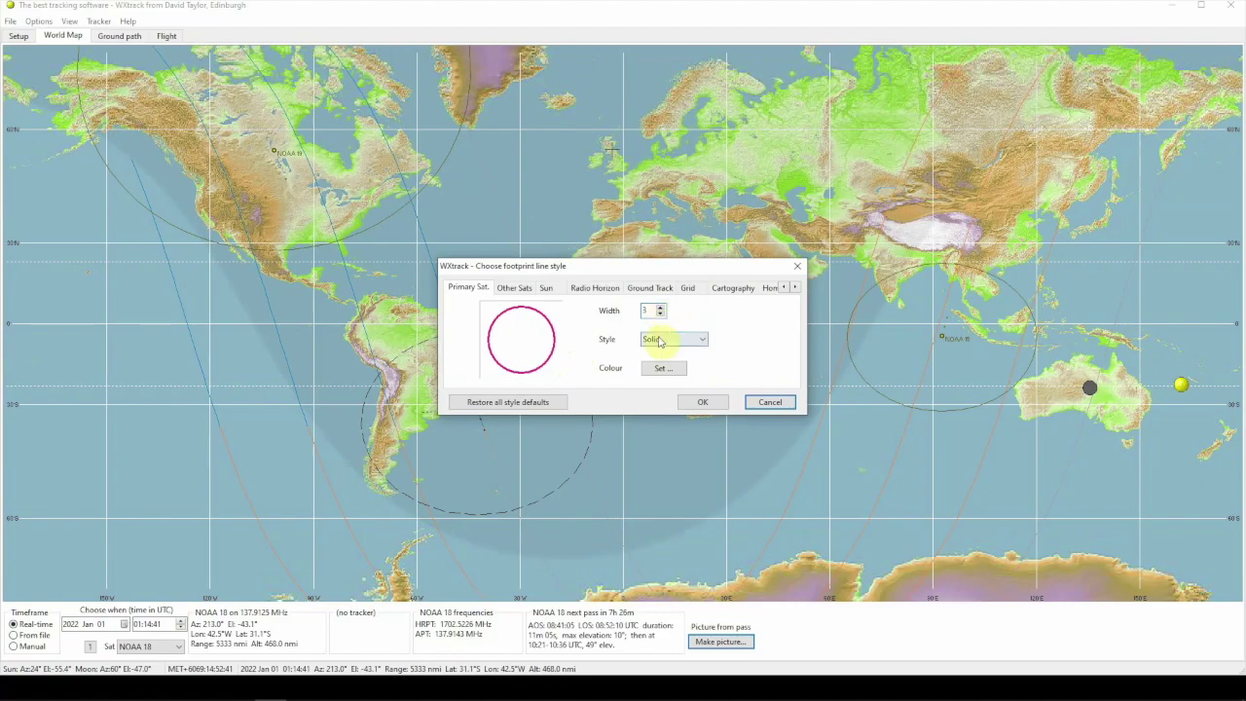
click(693, 403)
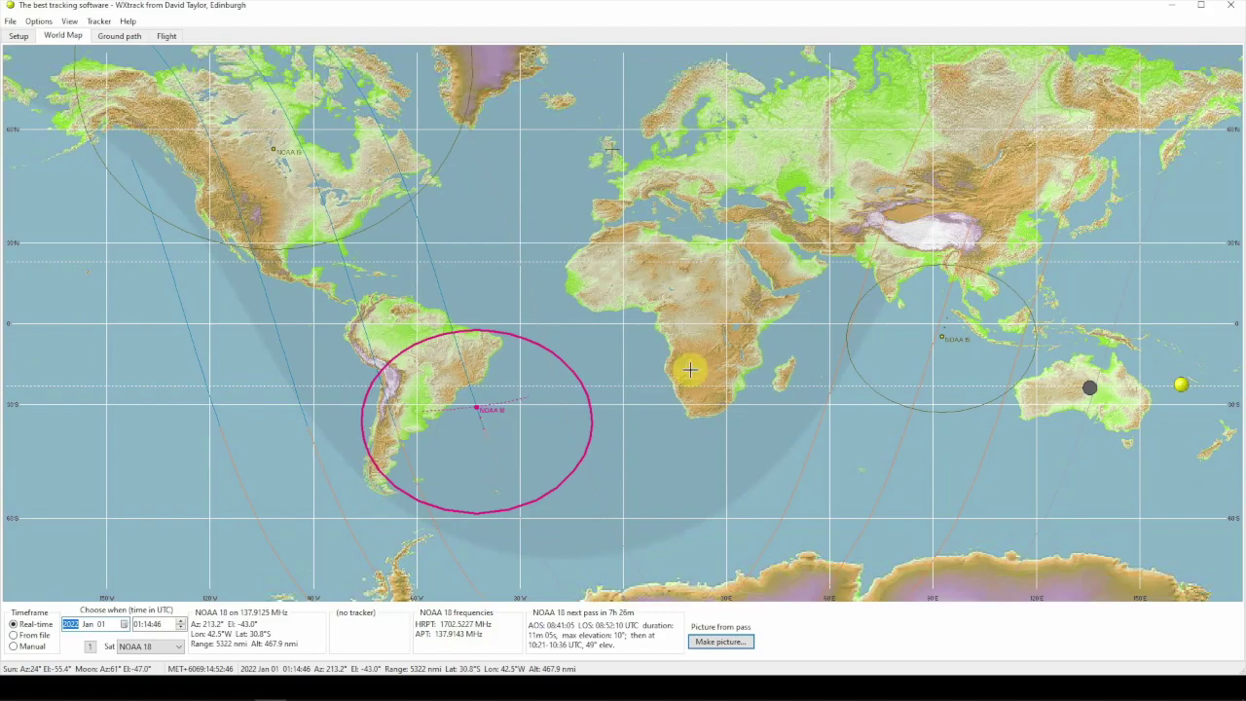
click(66, 22)
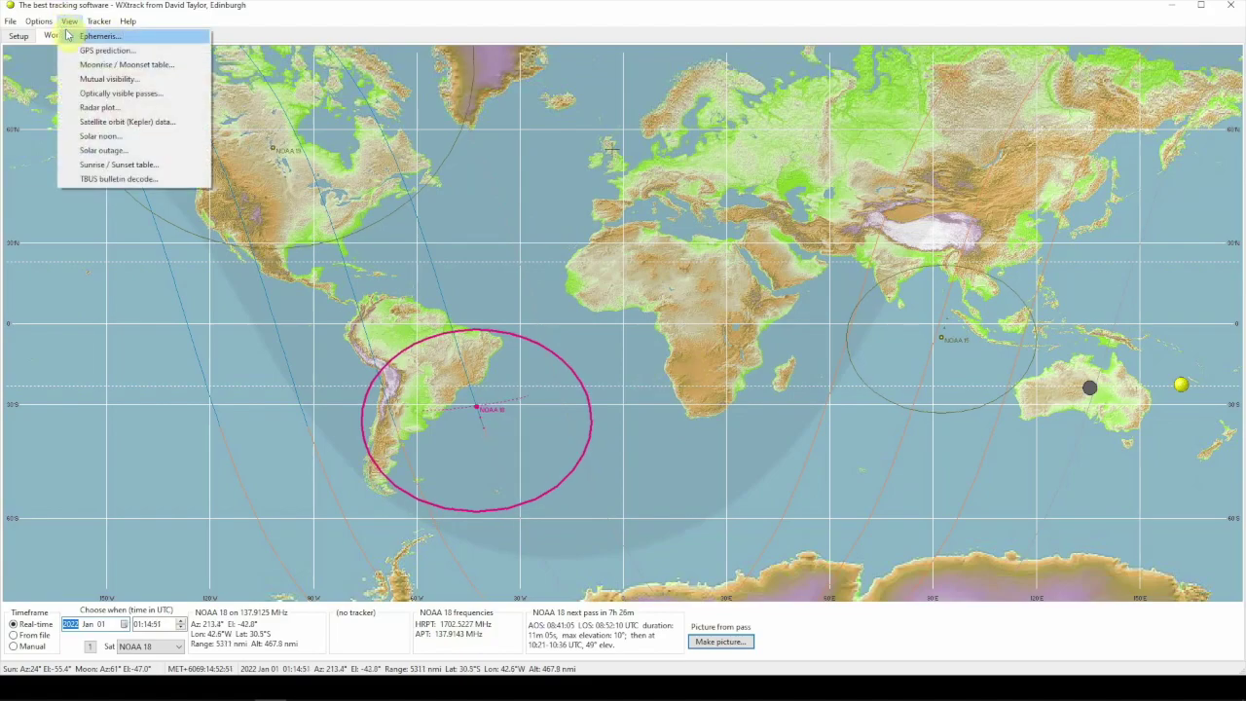
Step: Thicken the other satellites' footprint lines to width 3, then reselect NOAA 18 after NOAA 15
mouse_move(39, 21)
click(50, 51)
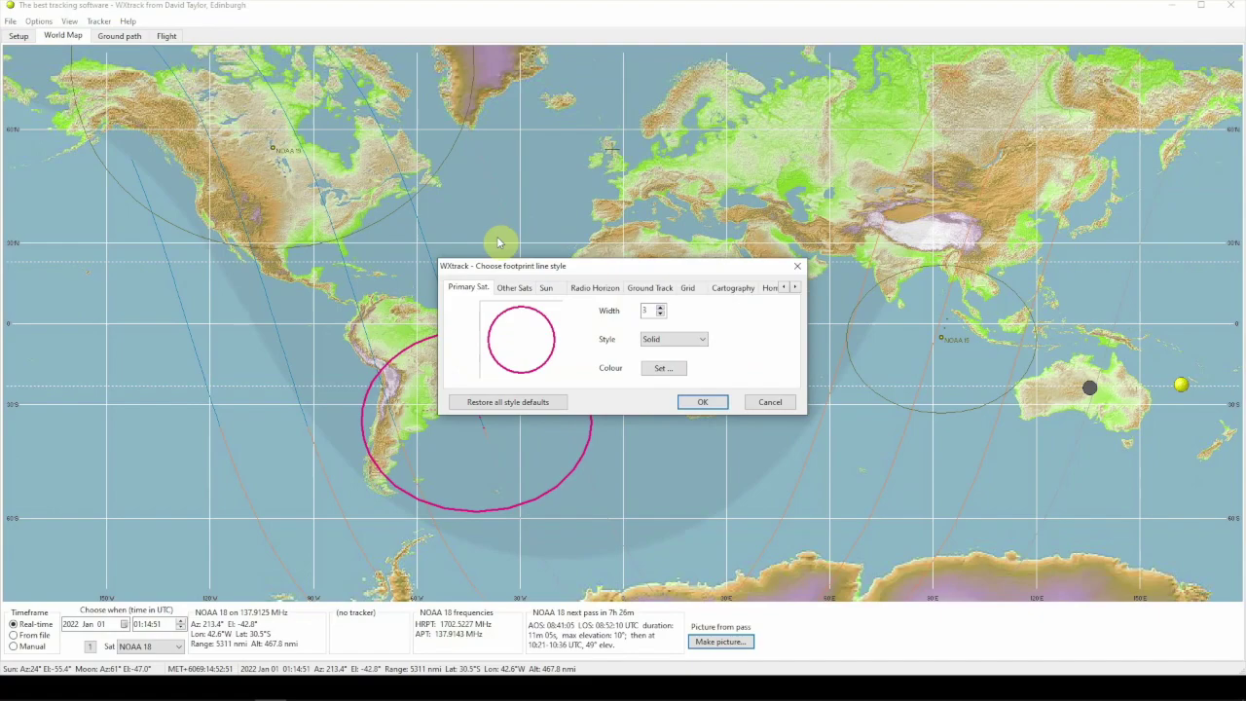
click(517, 287)
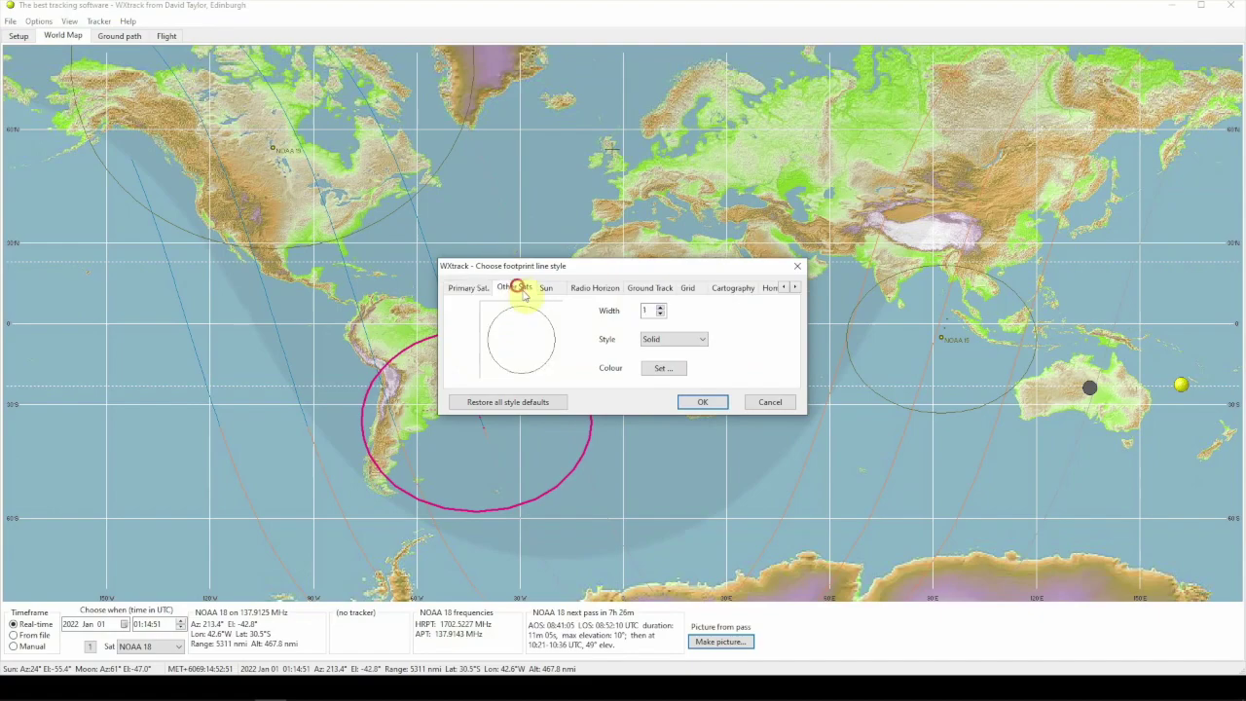
click(660, 309)
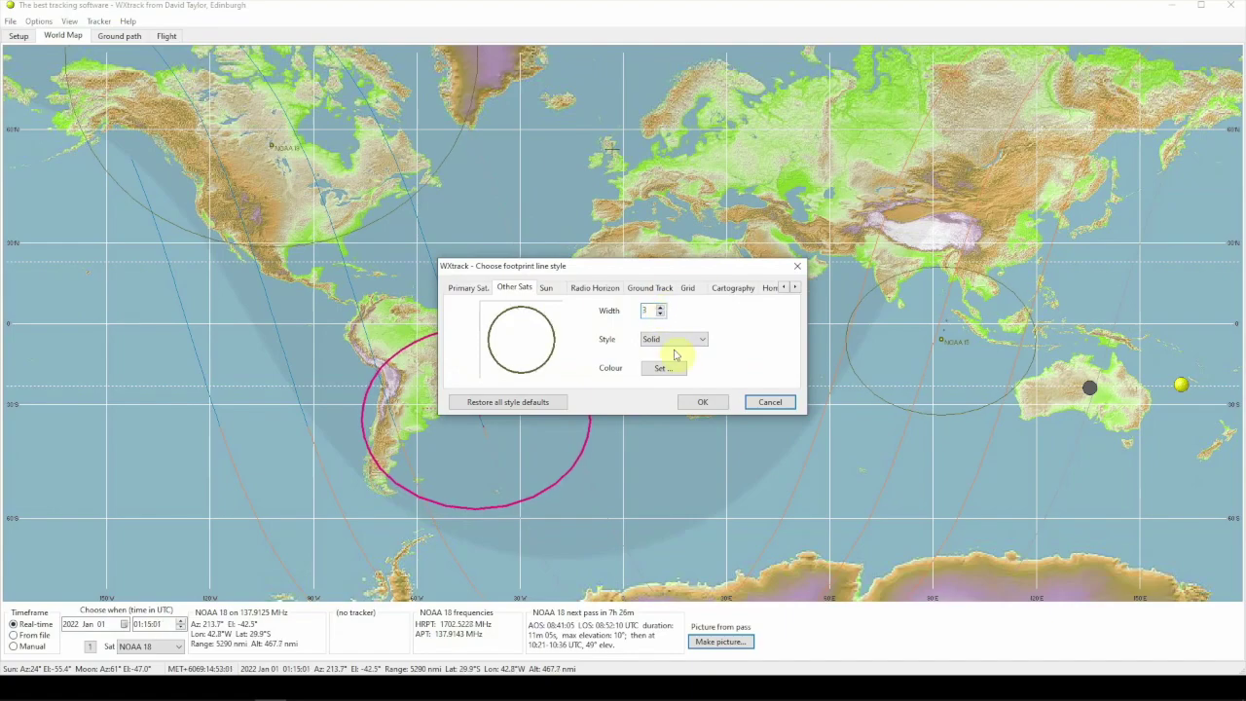
click(699, 400)
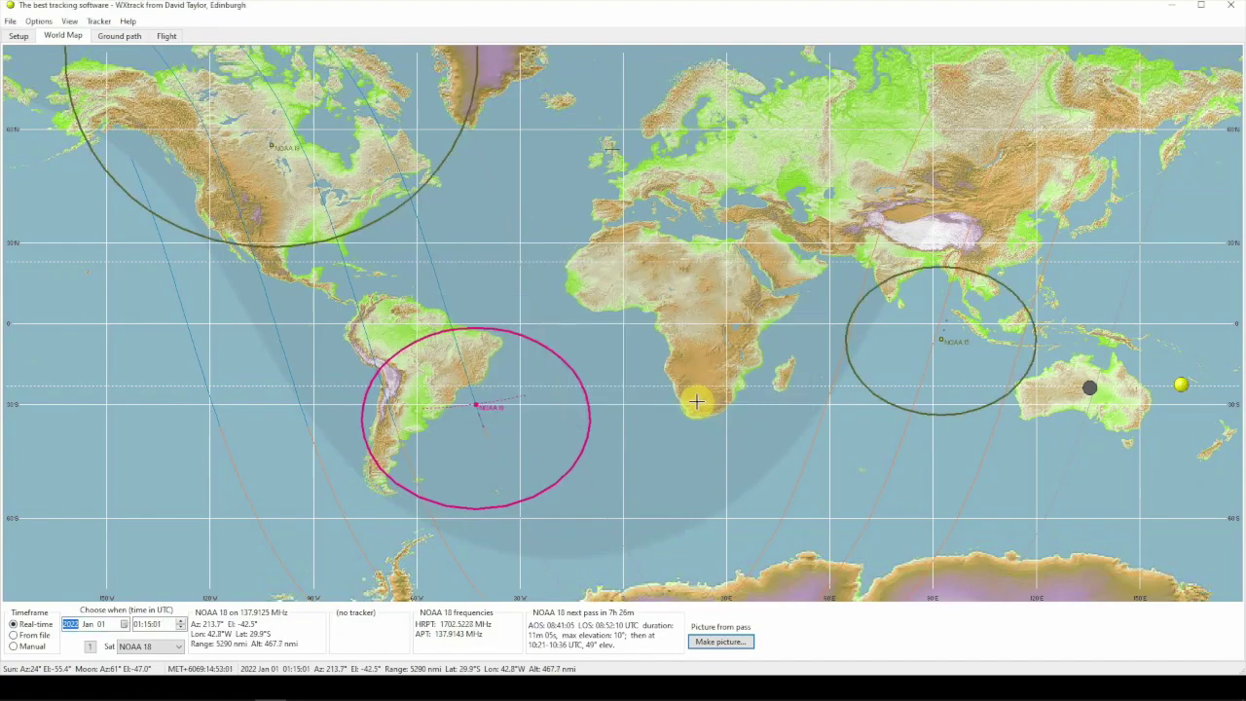
click(962, 380)
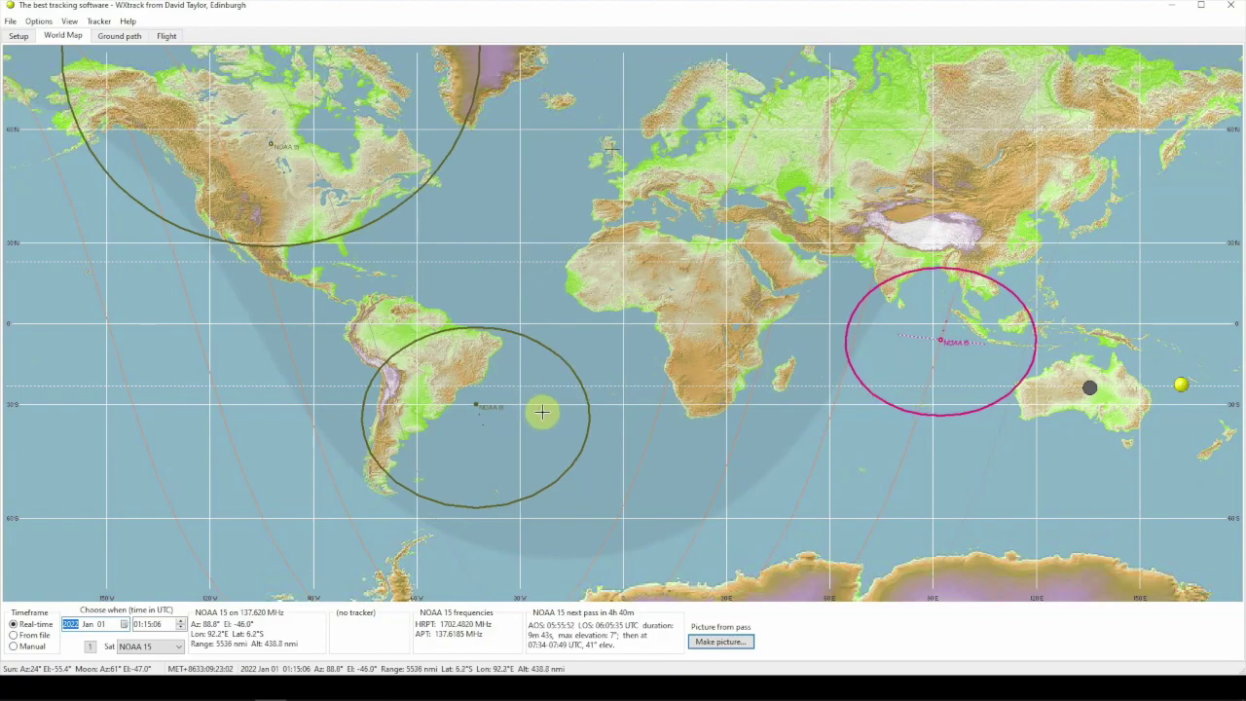
click(497, 386)
Step: Set the other satellites' footprint style to Dash and cycle through NOAA 15 and 19 back to NOAA 18
click(39, 20)
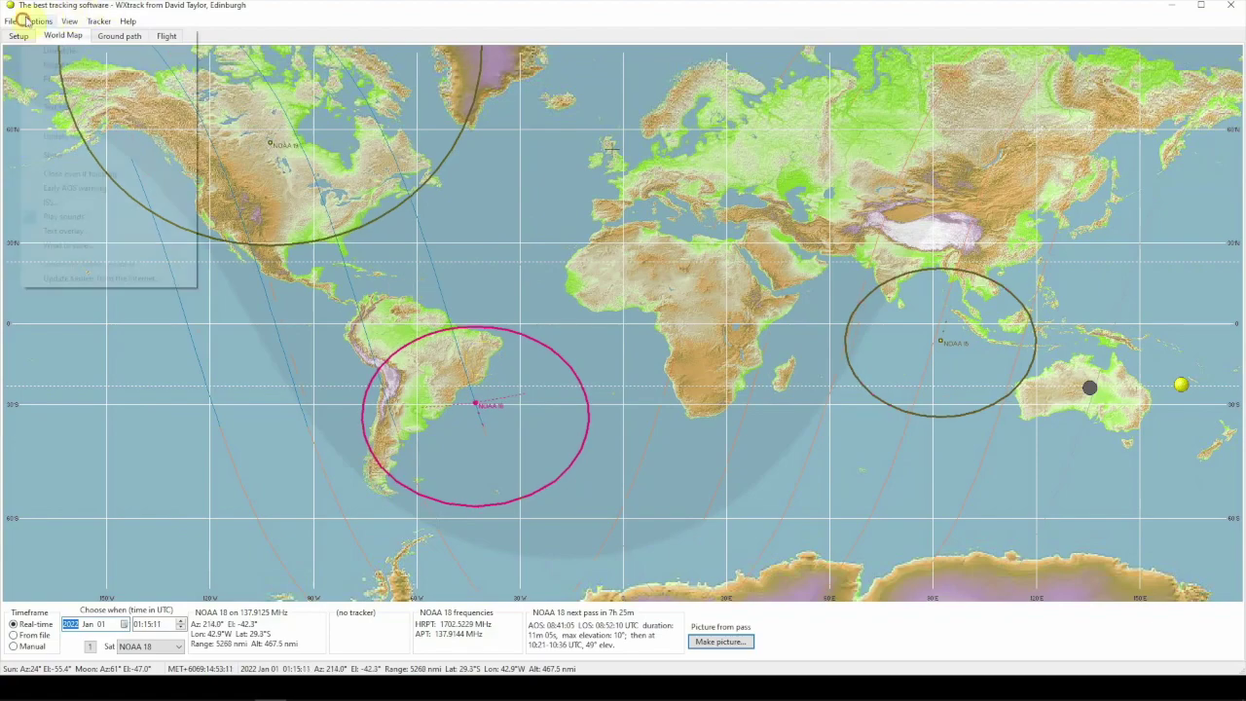
click(66, 57)
click(471, 288)
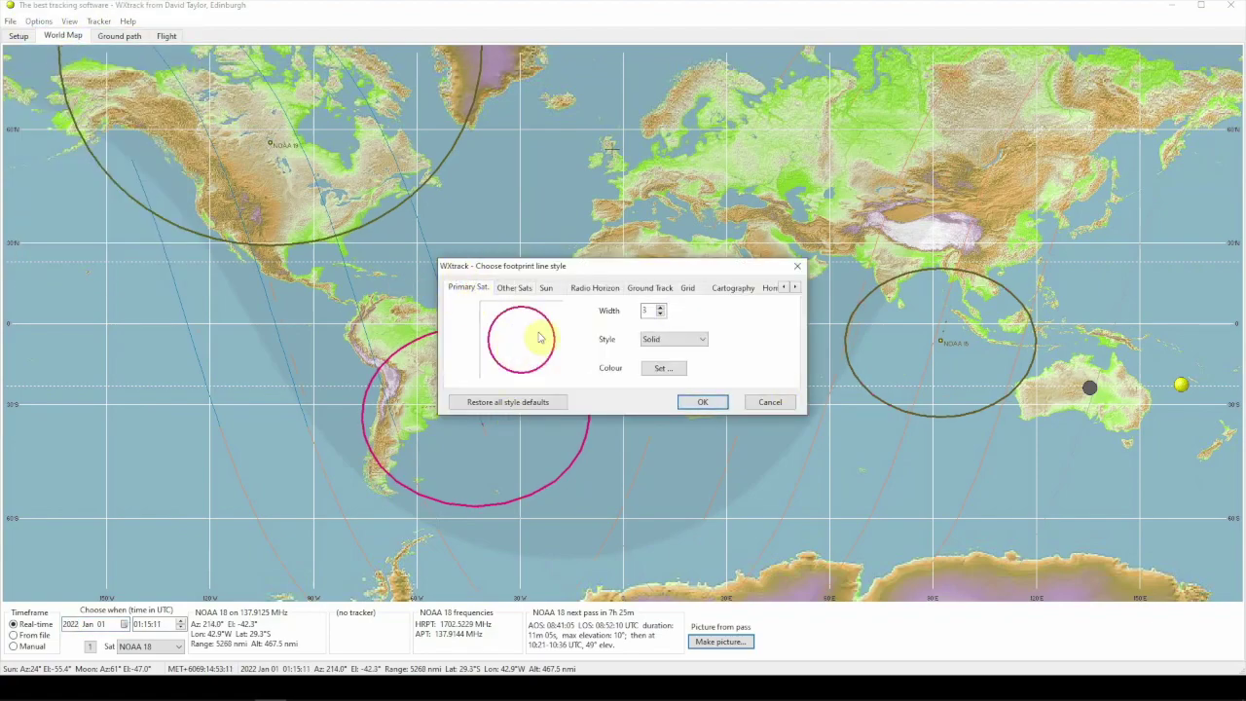
click(516, 288)
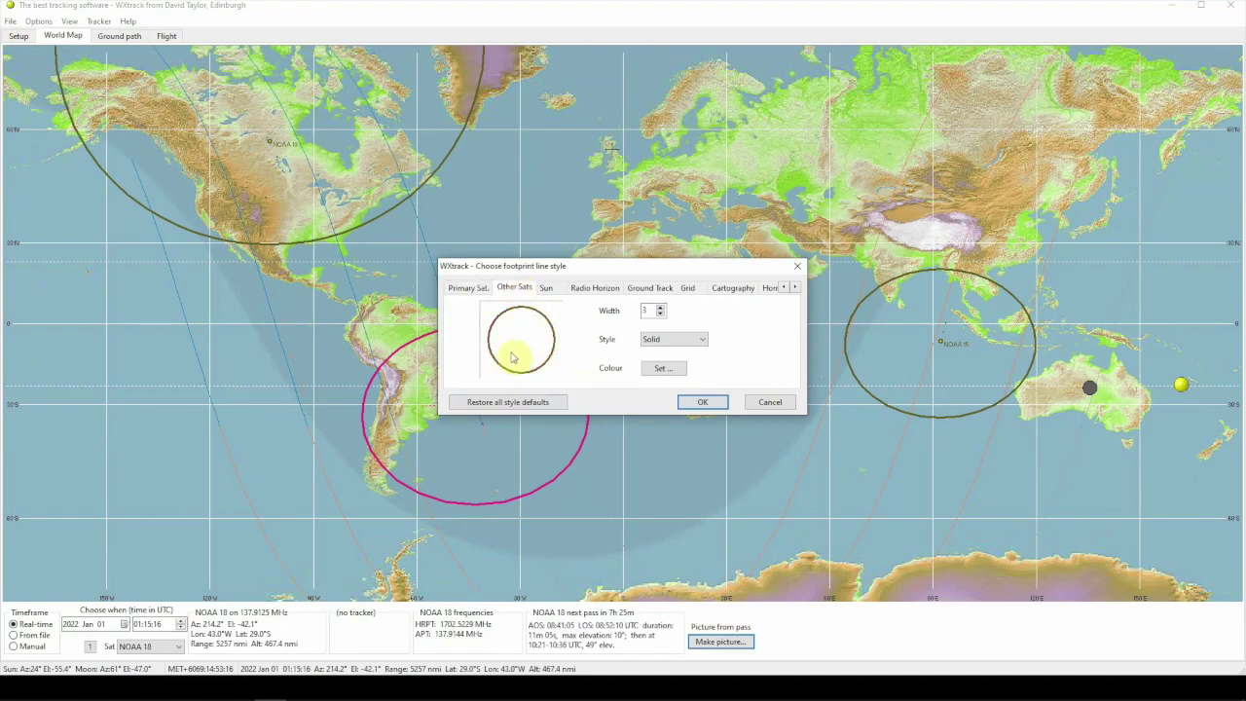
click(671, 339)
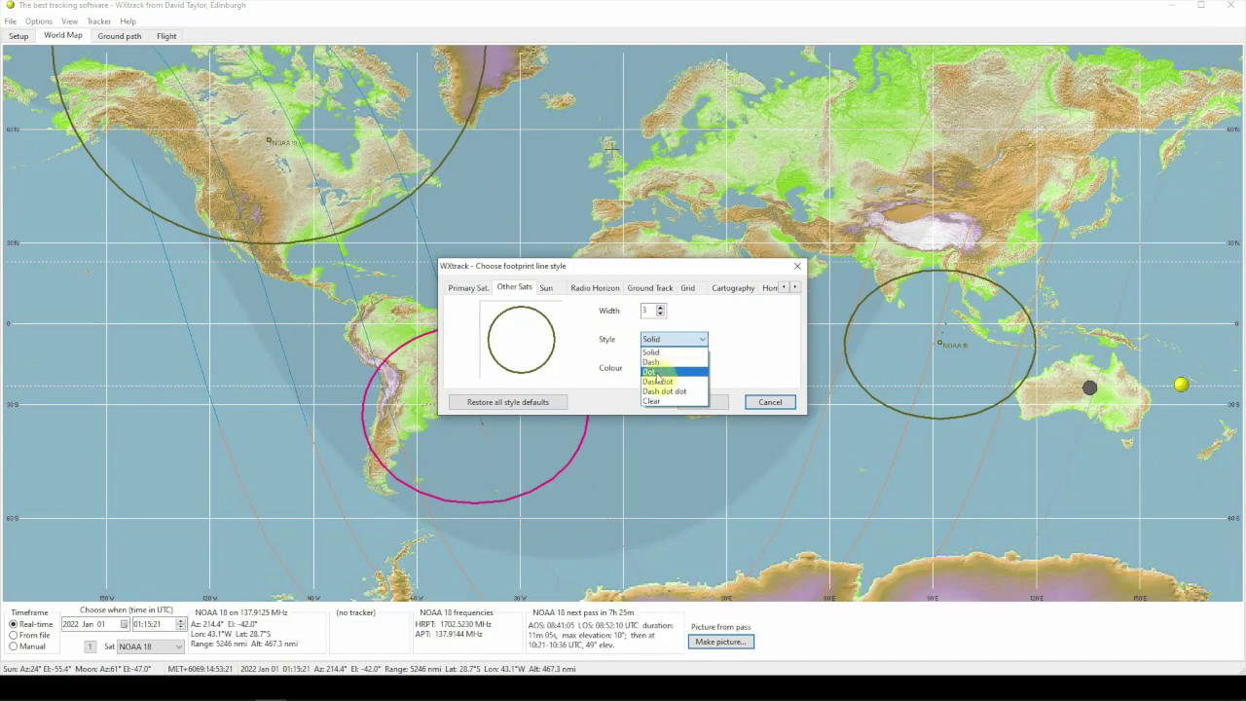
click(658, 362)
click(684, 398)
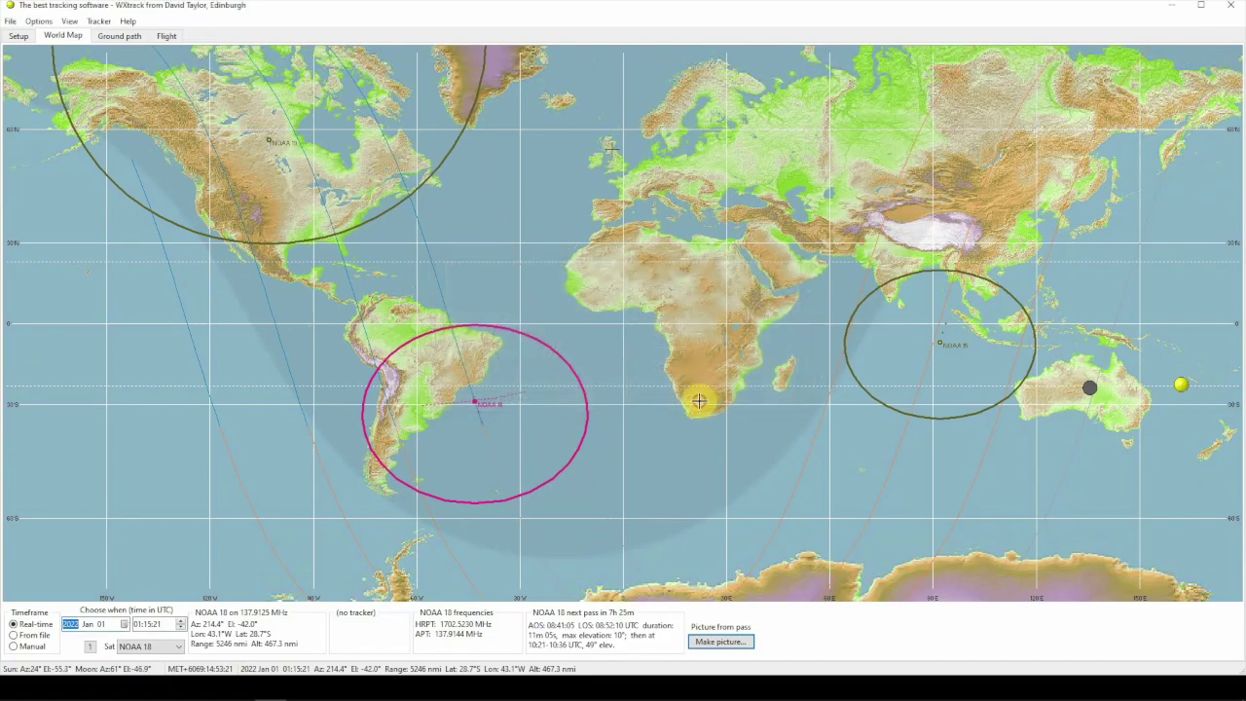
click(929, 351)
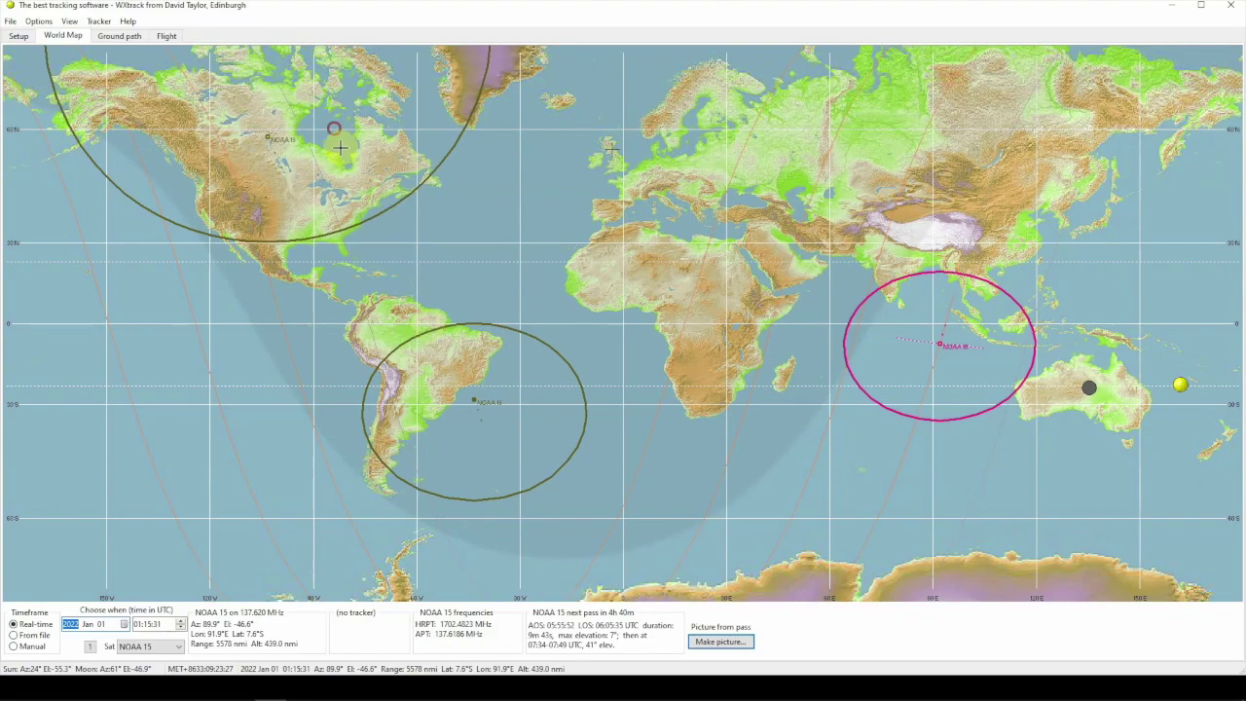
click(288, 102)
click(440, 405)
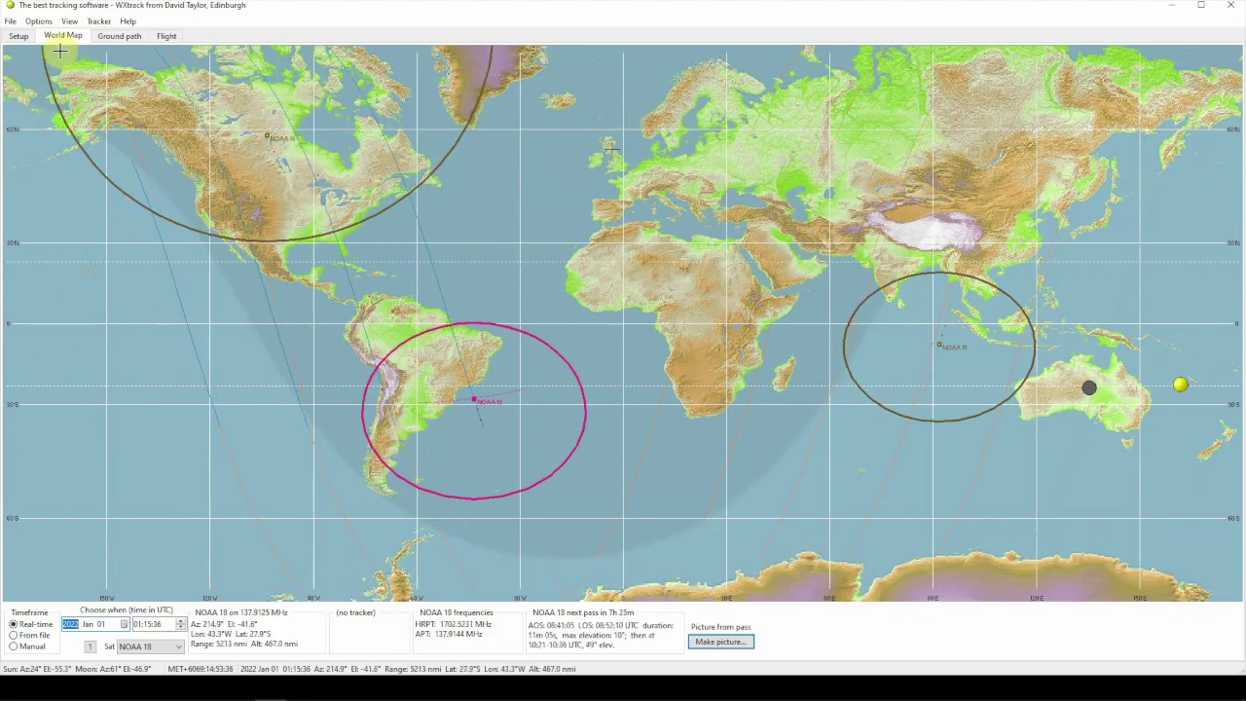
Step: Review the Radio Horizon, Ground Track and Home Mark line styles, then close without changes
click(39, 23)
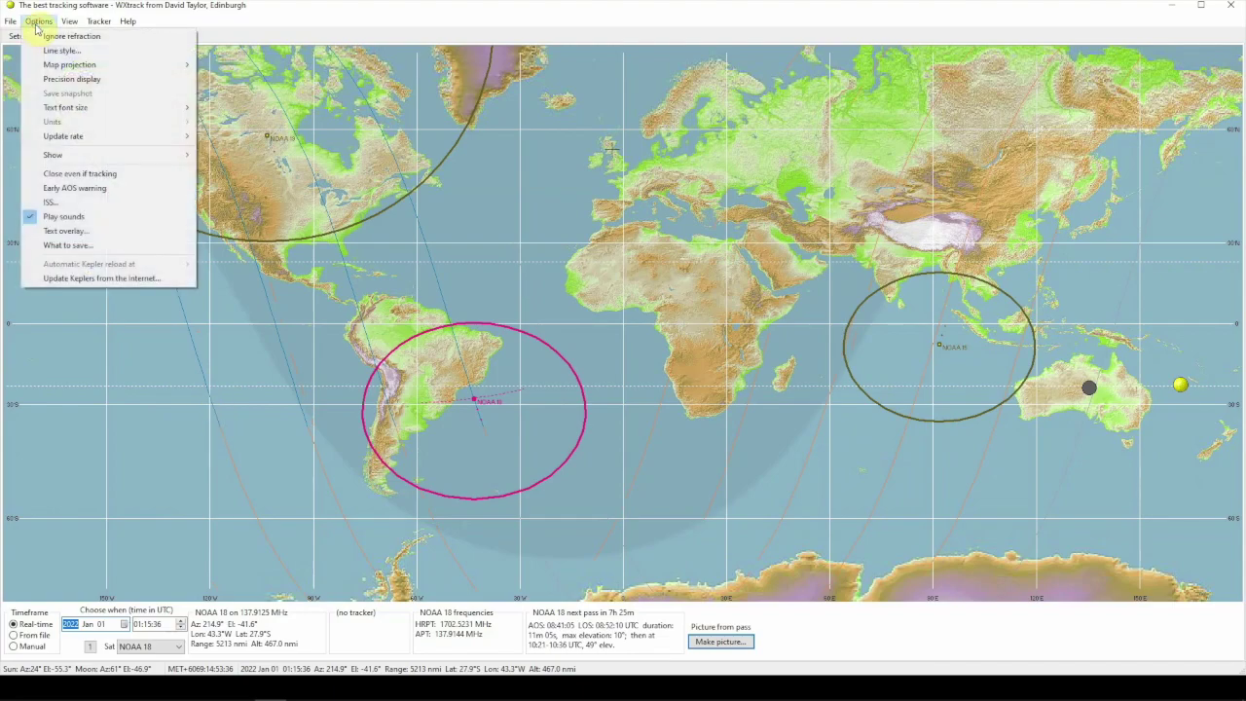
click(55, 50)
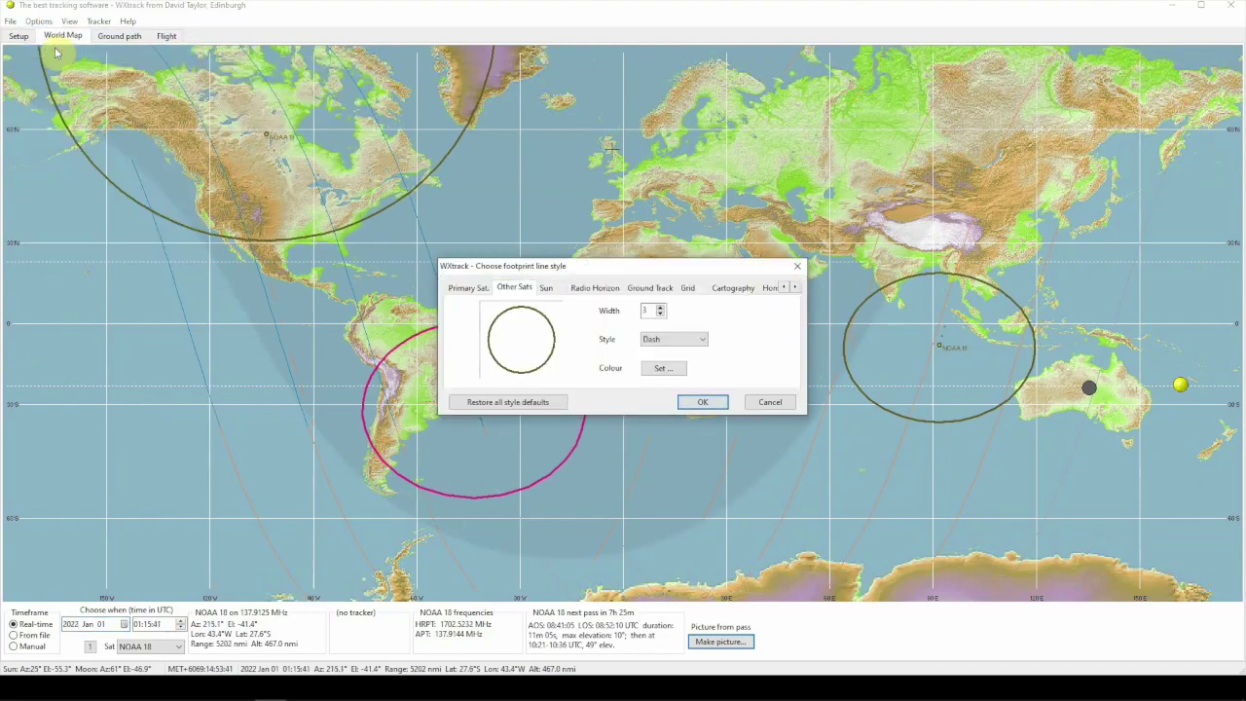
click(589, 288)
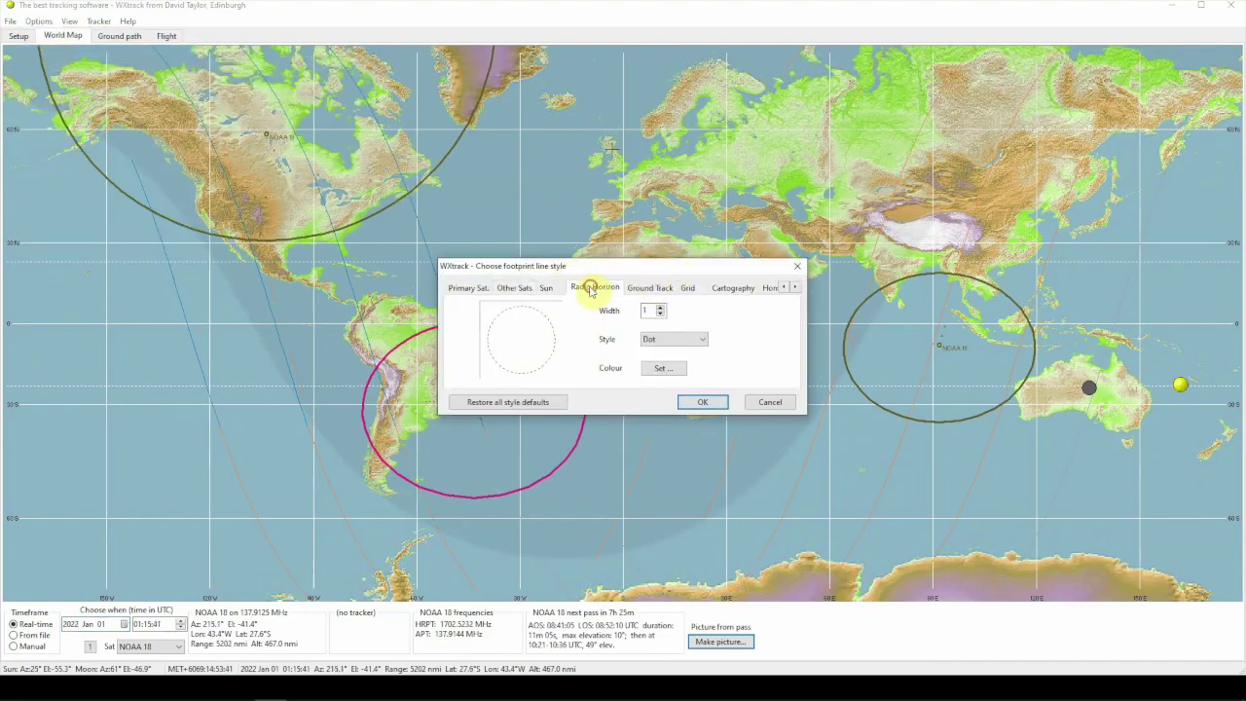
click(638, 289)
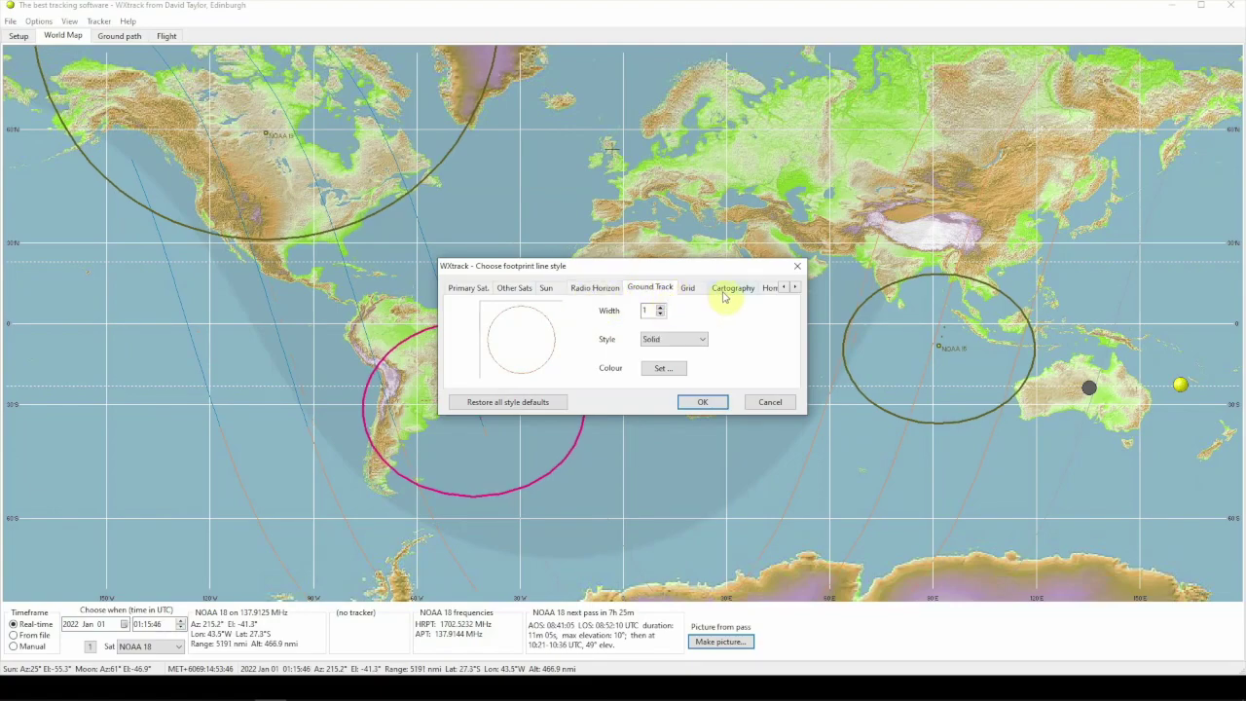
click(795, 287)
click(733, 288)
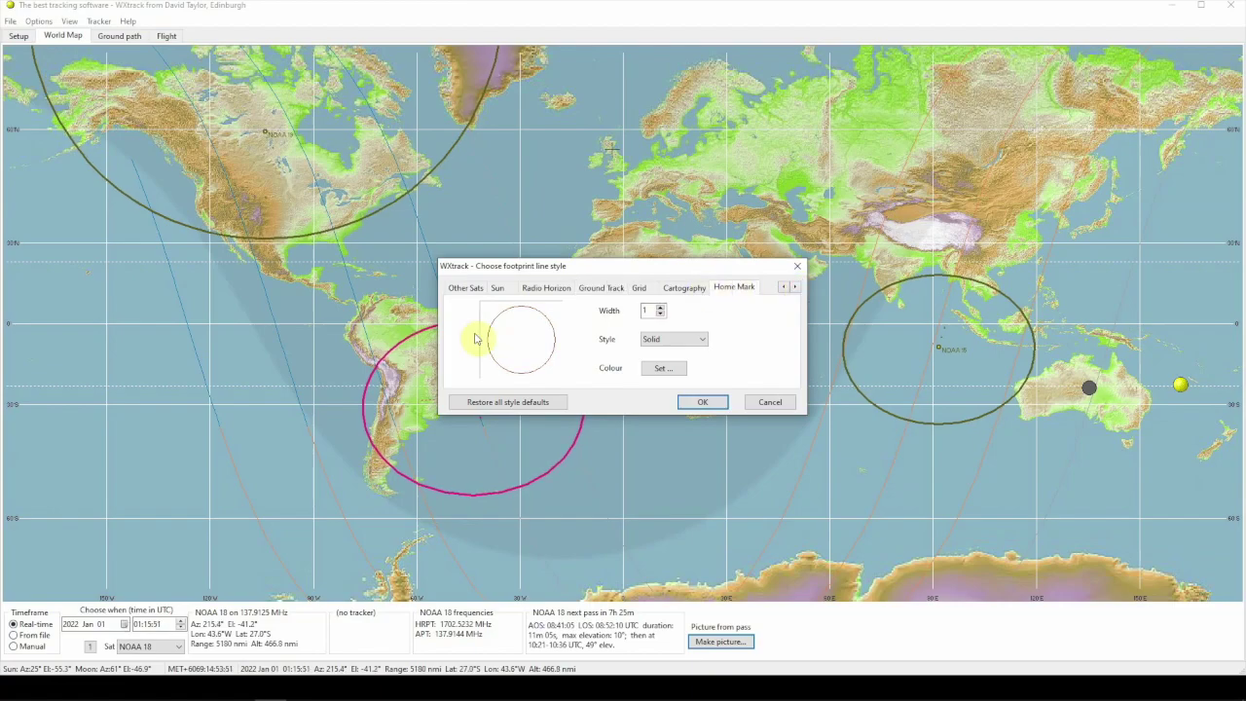
click(712, 399)
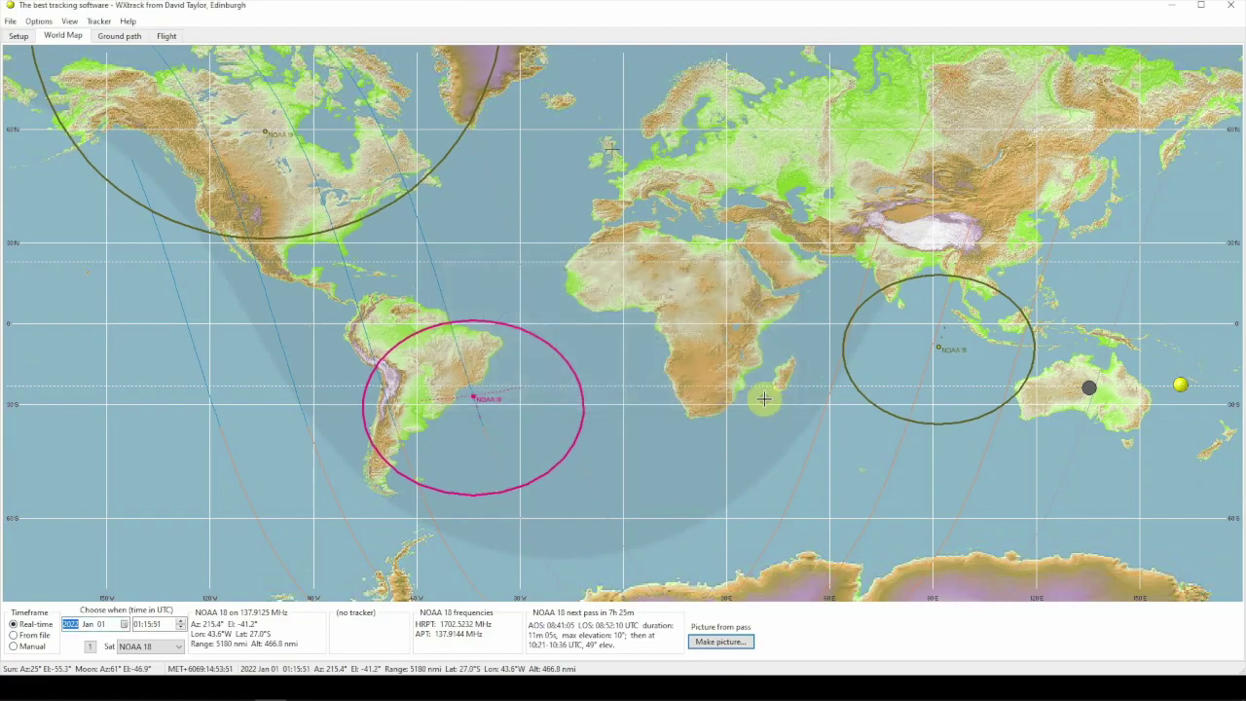
click(44, 21)
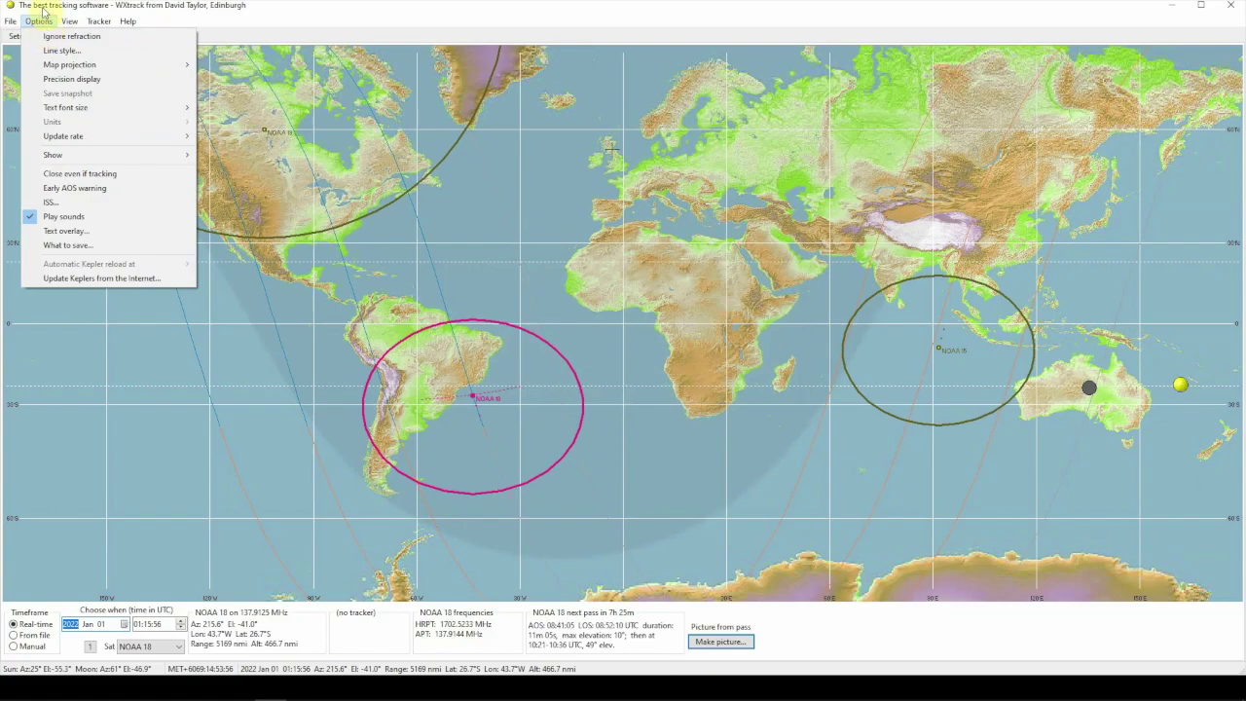
Step: Review the Text font size, Update rate and Text overlay settings, cancelling without changes
mouse_move(56, 109)
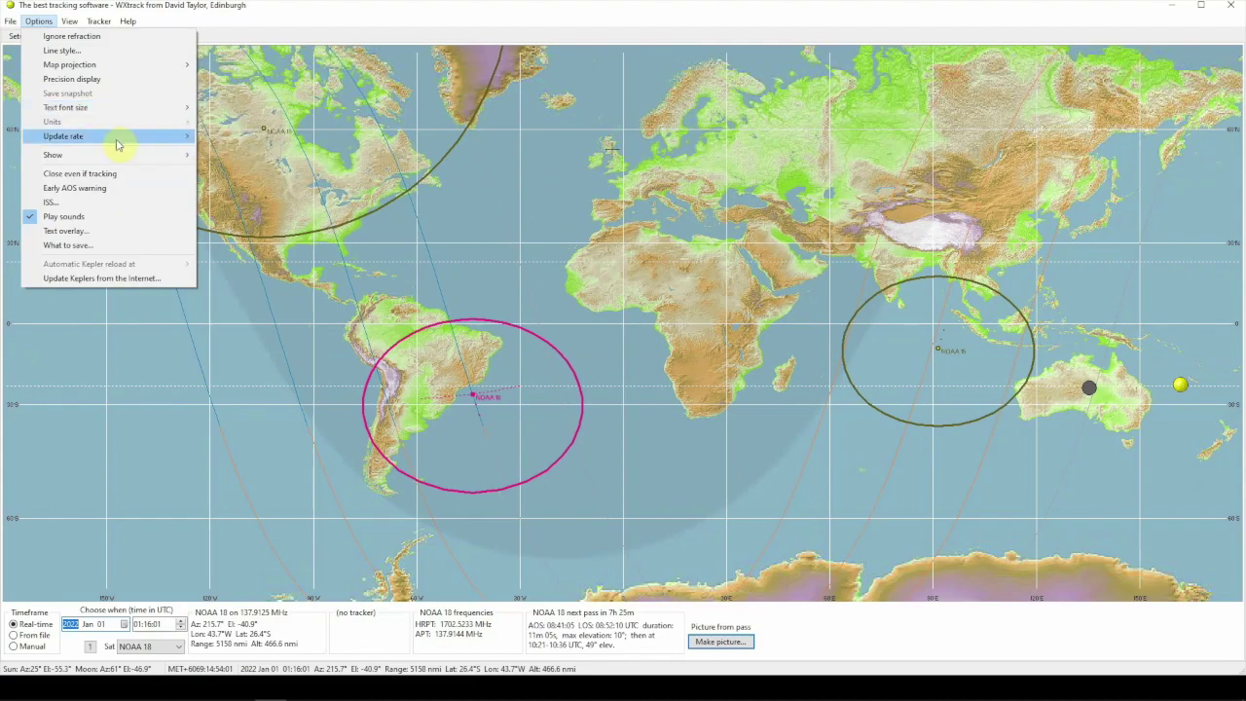
mouse_move(117, 143)
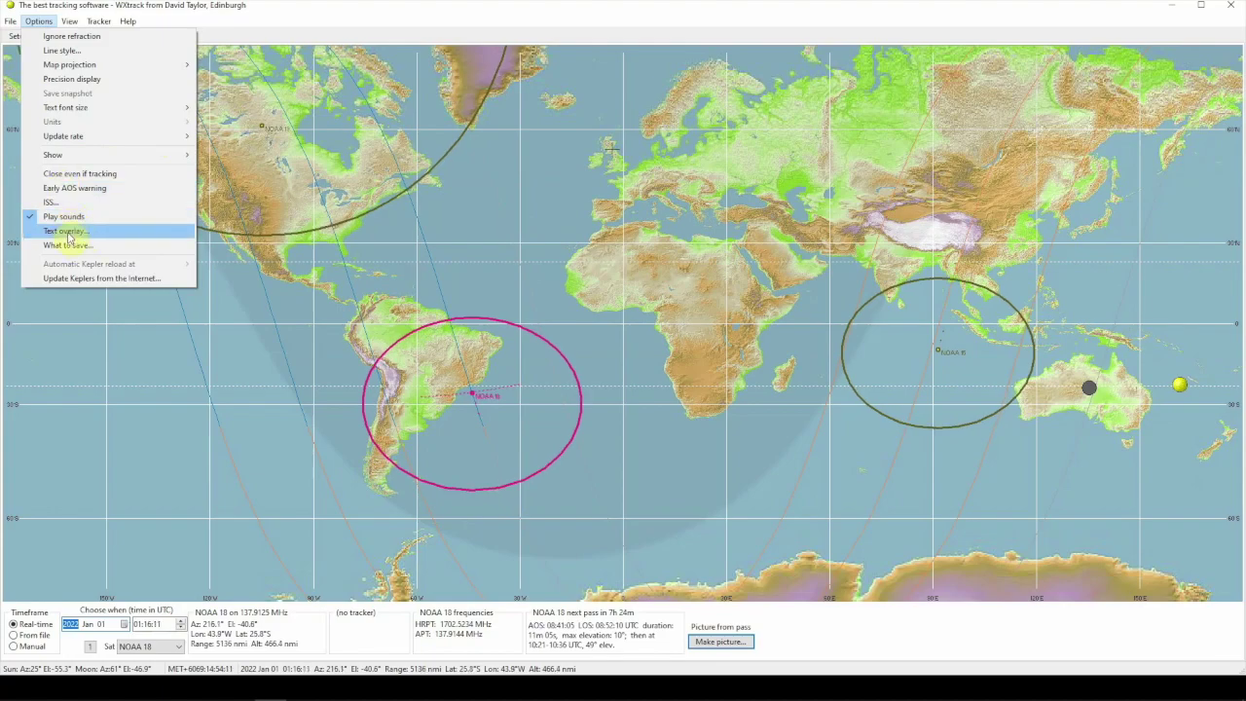
click(67, 232)
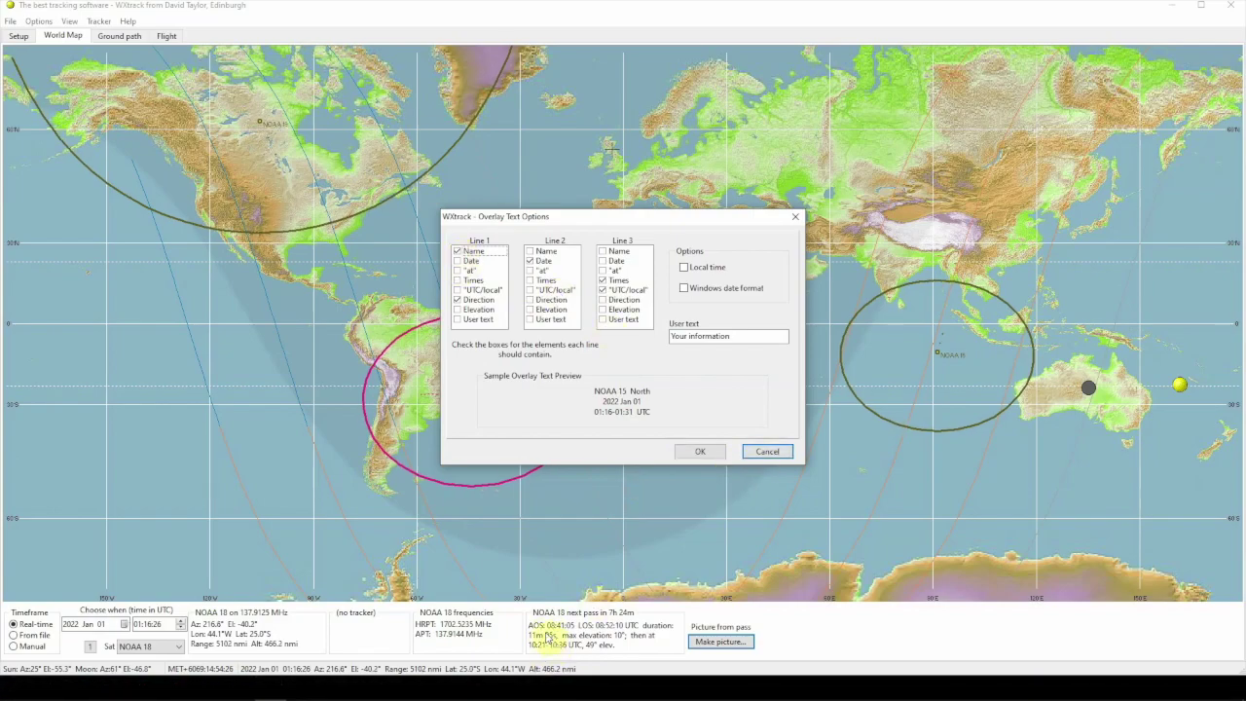
click(767, 451)
click(99, 21)
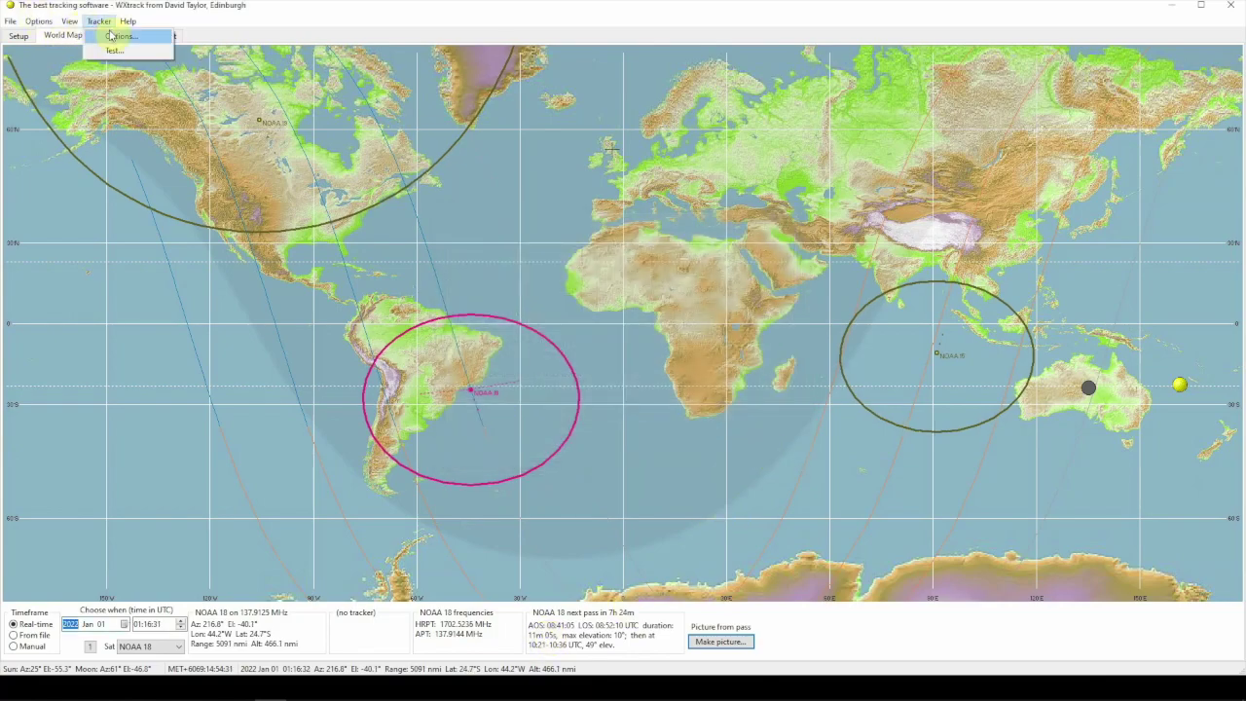
Step: Try the None tracker model in Tracker Options, cancel, and show the Ground path page
click(115, 36)
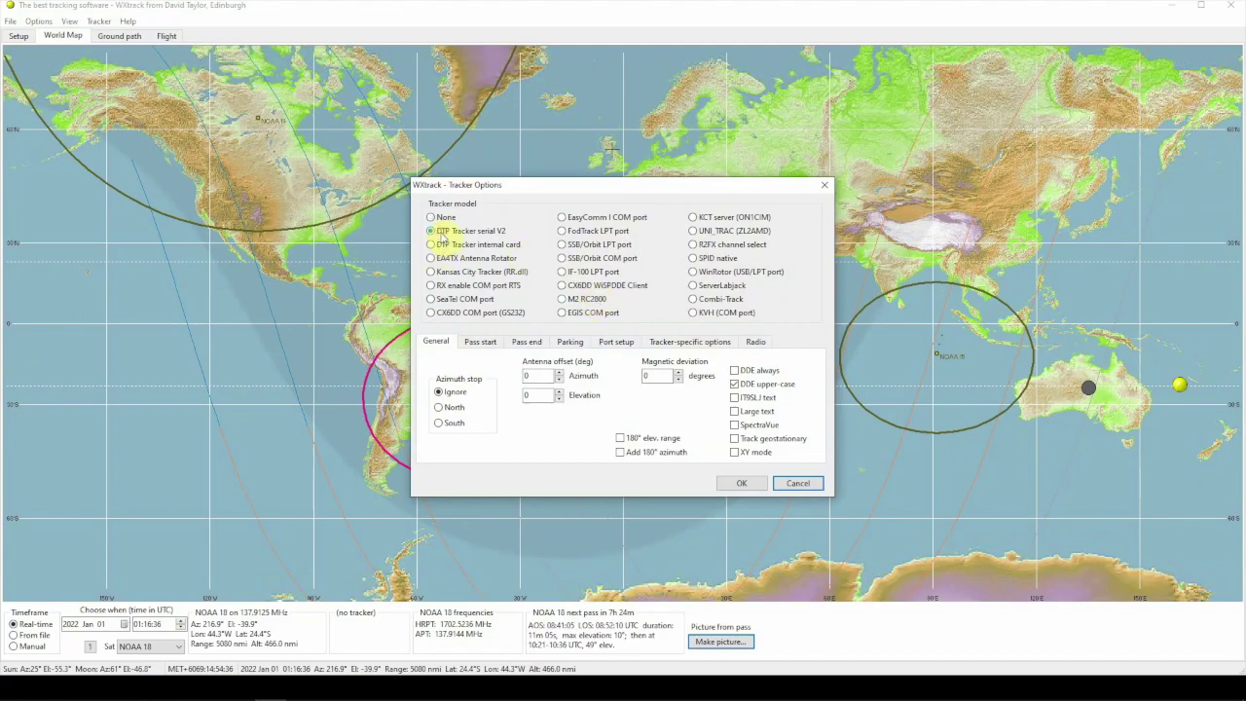
click(431, 217)
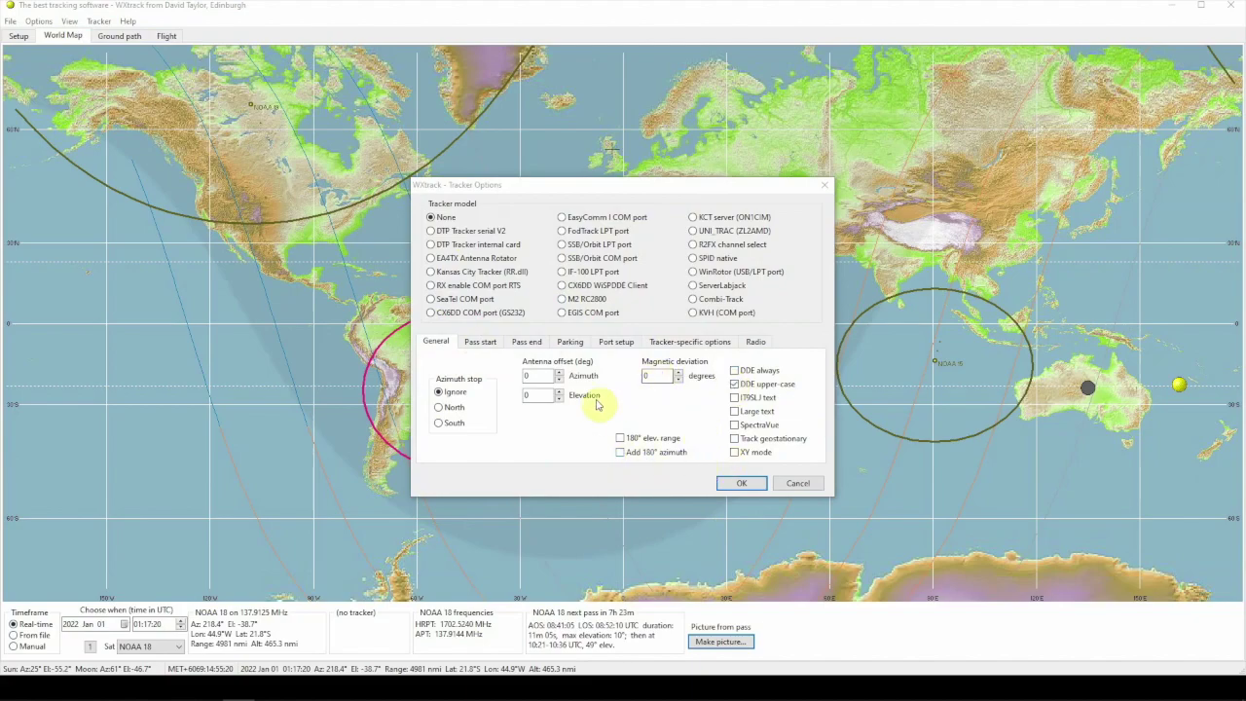
click(788, 483)
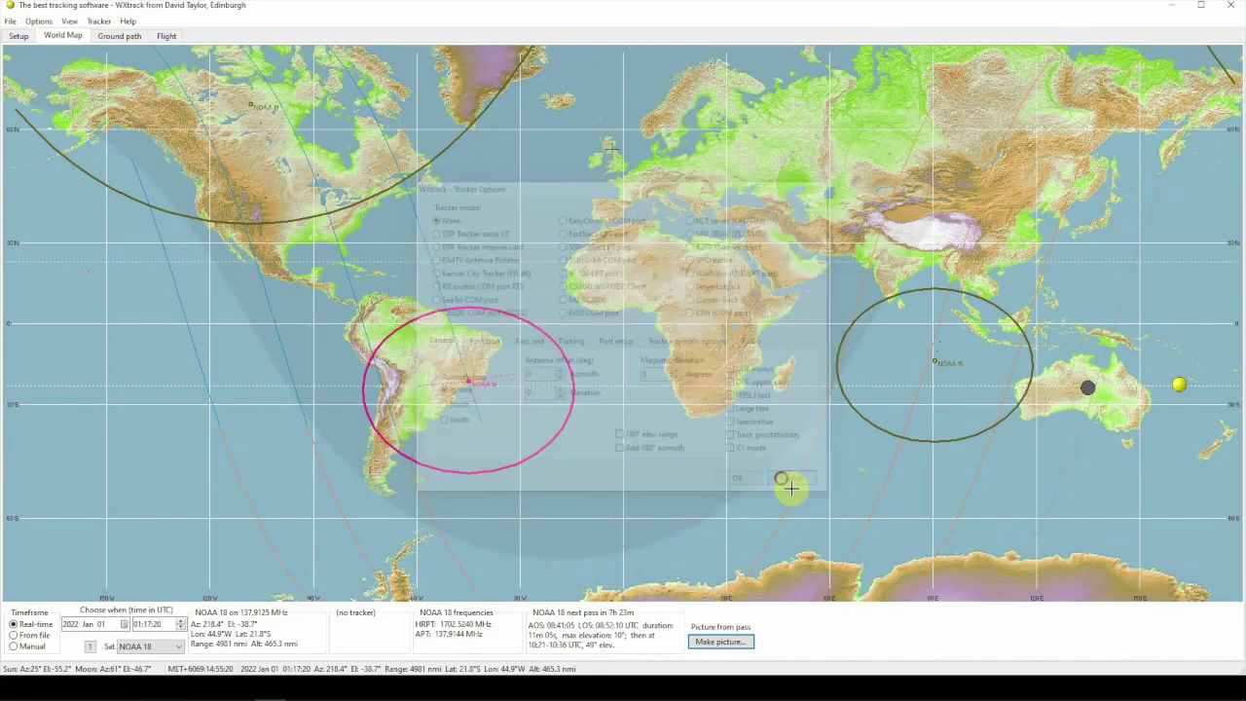
click(118, 36)
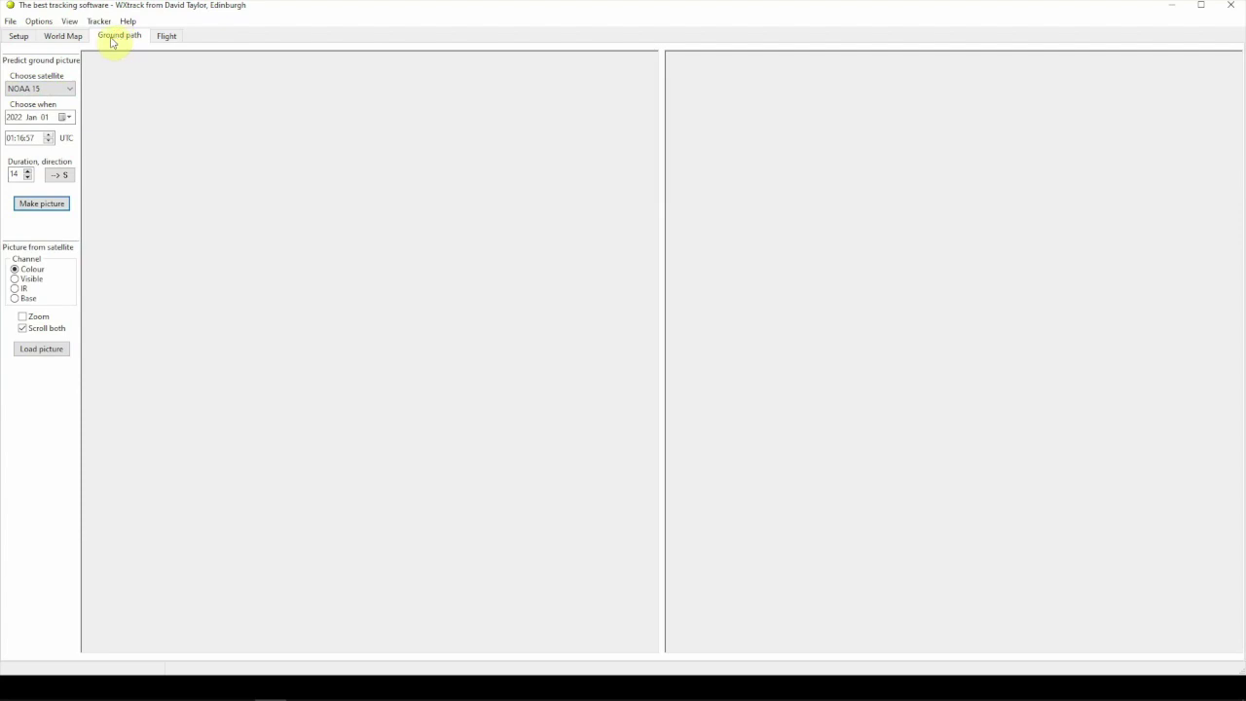
Step: Generate and redraw the NOAA 15 predicted ground picture, then switch to the Flight view
click(42, 201)
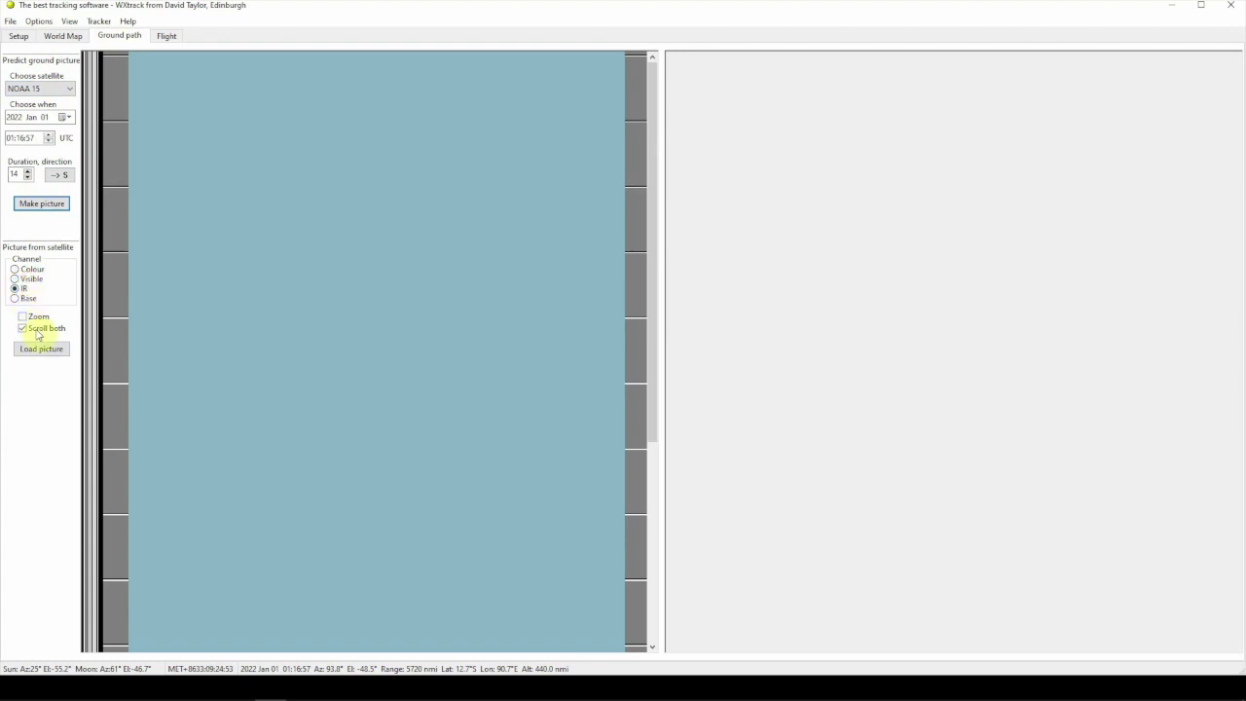
click(44, 203)
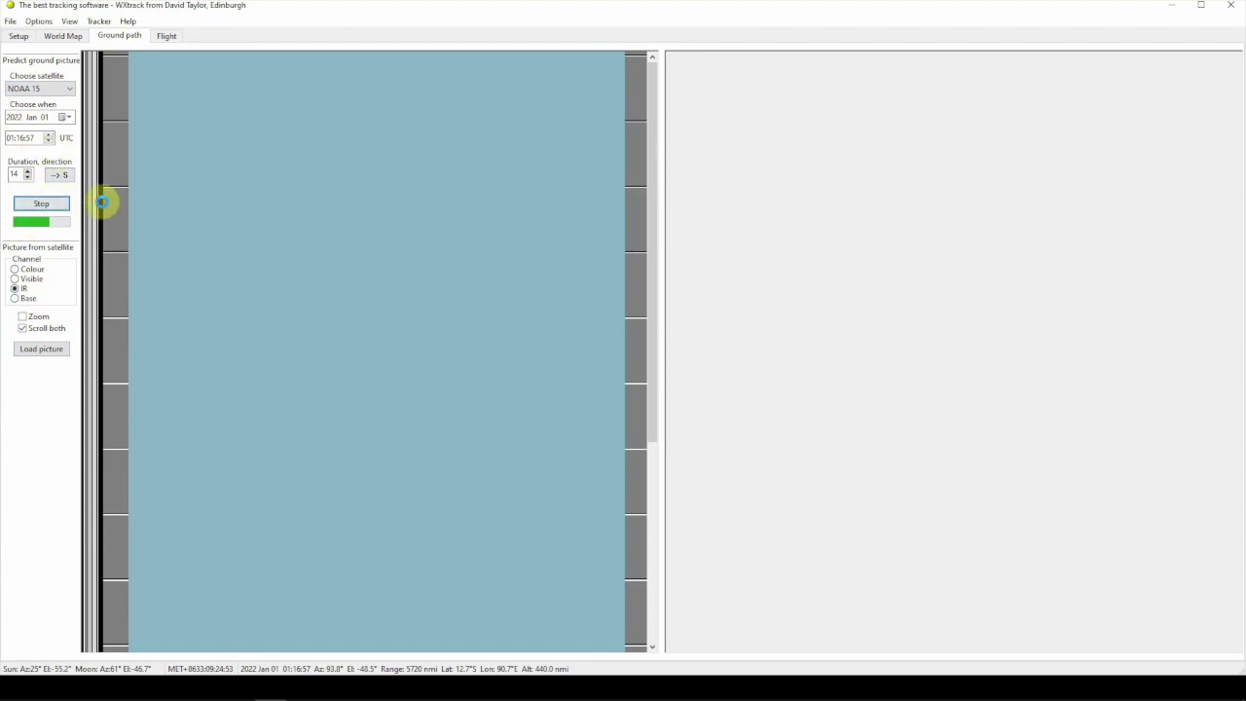
click(161, 36)
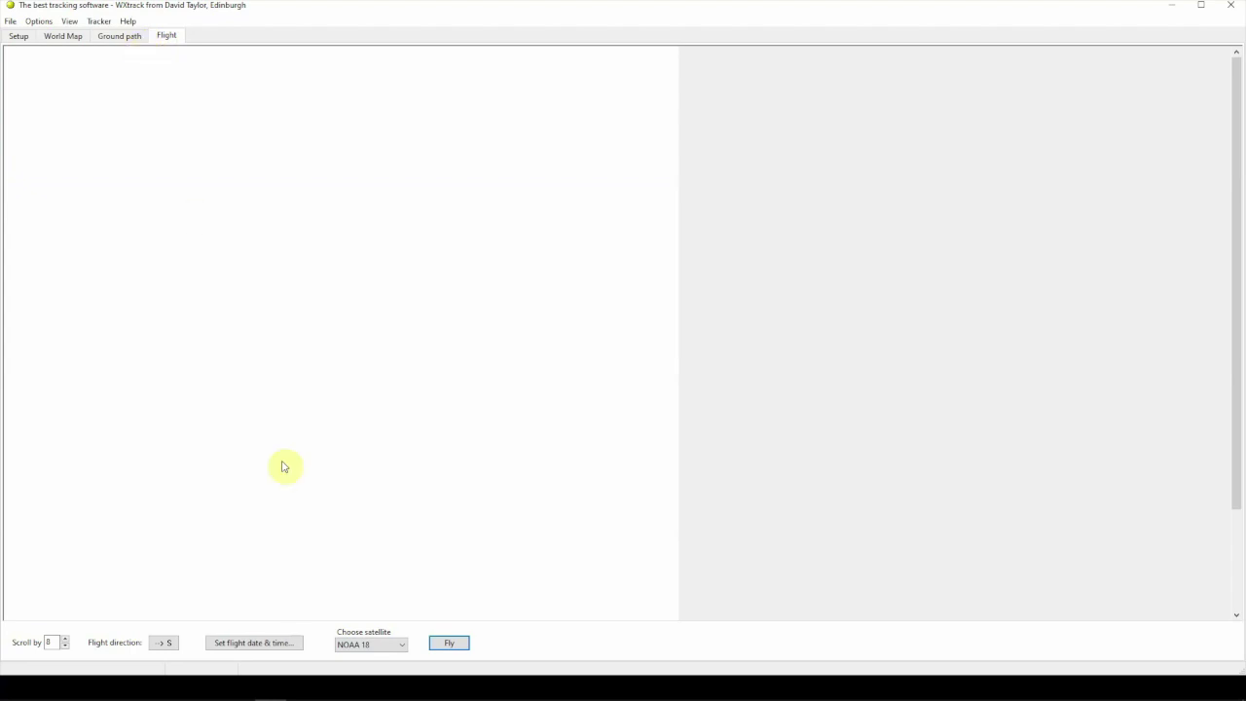
Step: Fly NOAA 18 briefly, glance at the flight date/time settings, stop, then return to World Map
click(440, 633)
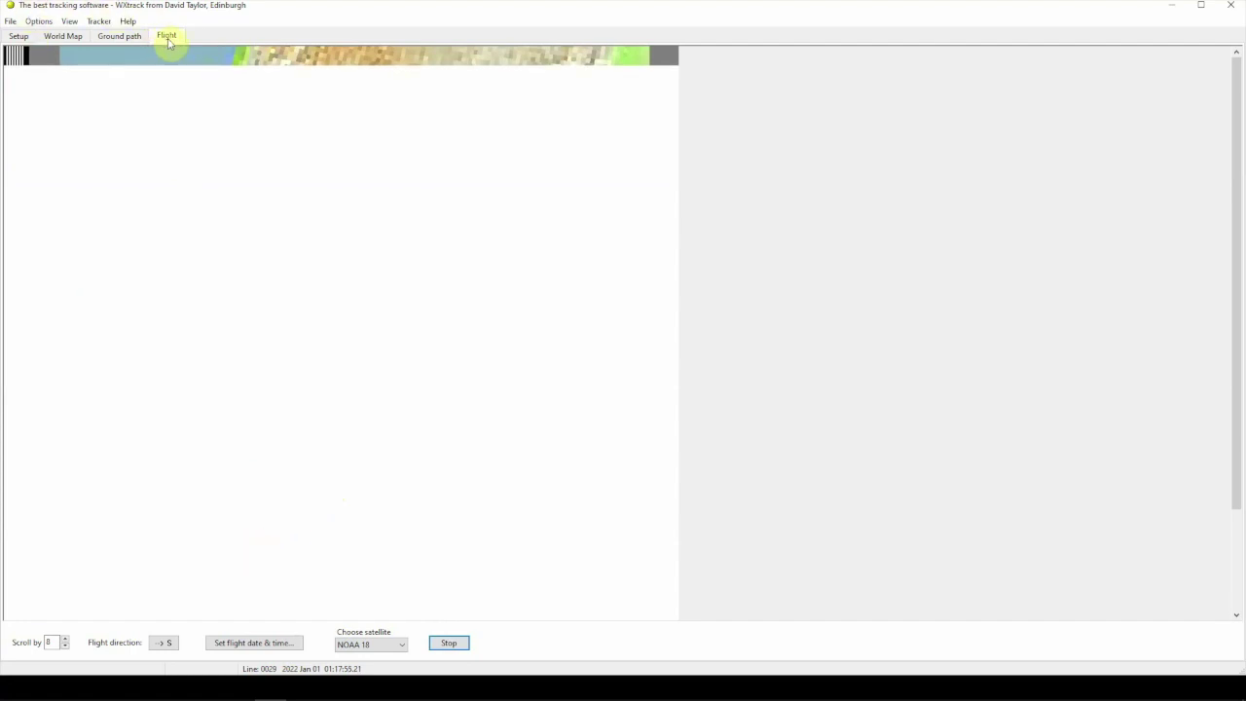
click(258, 644)
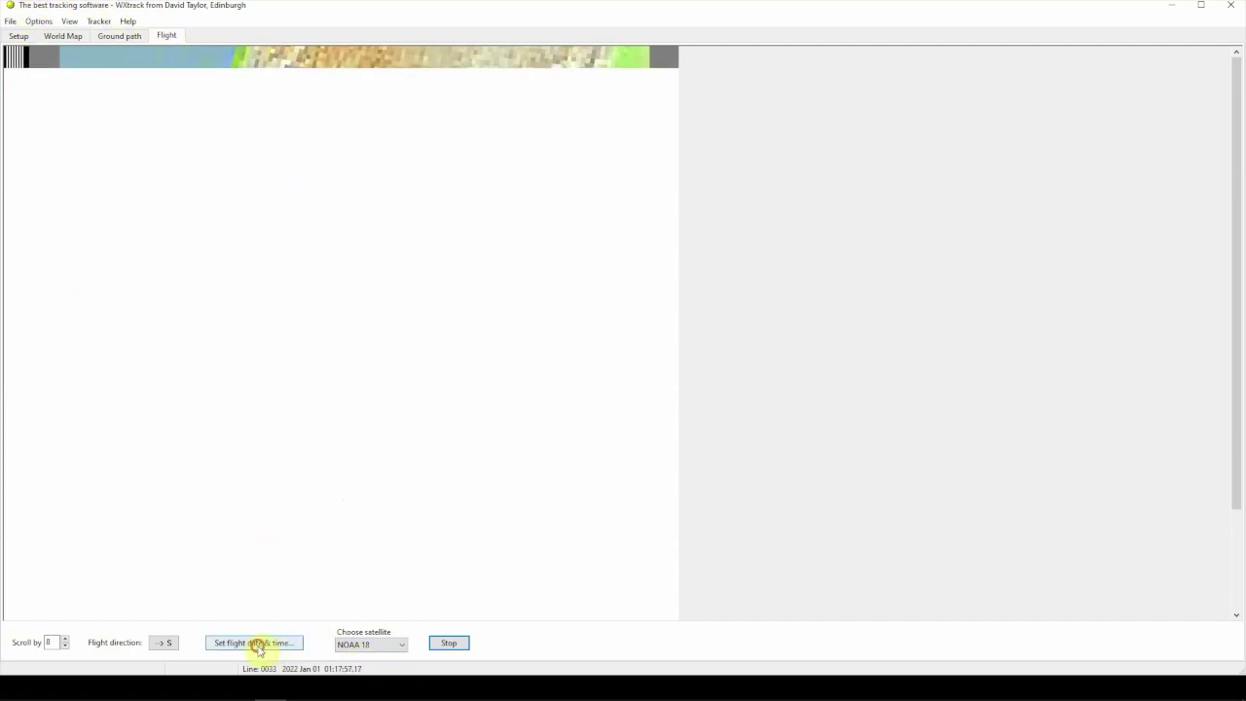
click(670, 378)
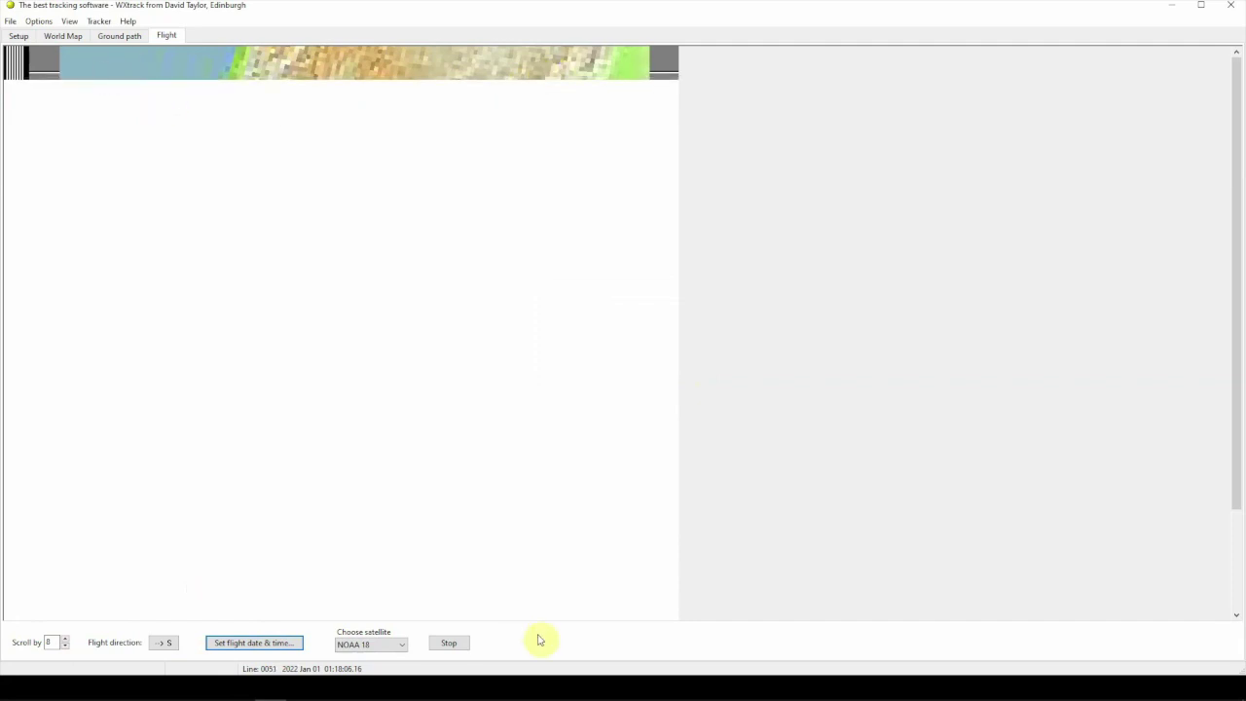
click(447, 644)
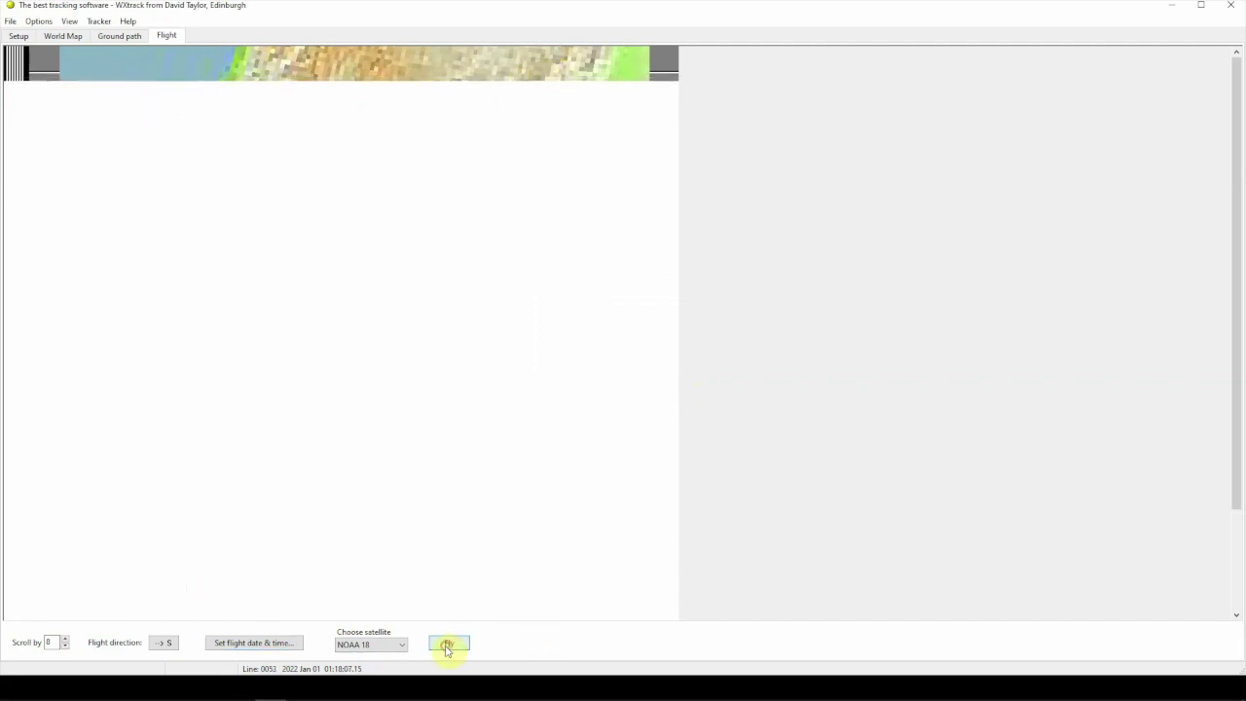
click(125, 37)
click(66, 37)
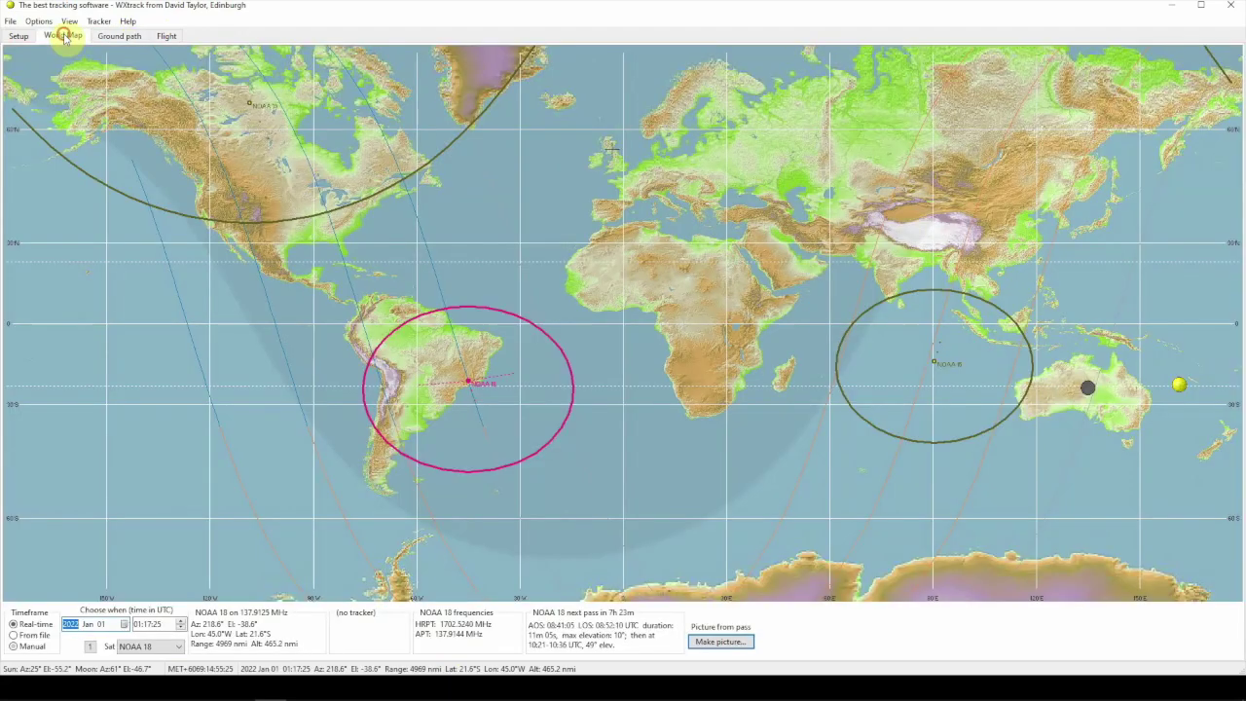
Step: Redraw the world map in the Azimuthal equidistant projection
click(19, 37)
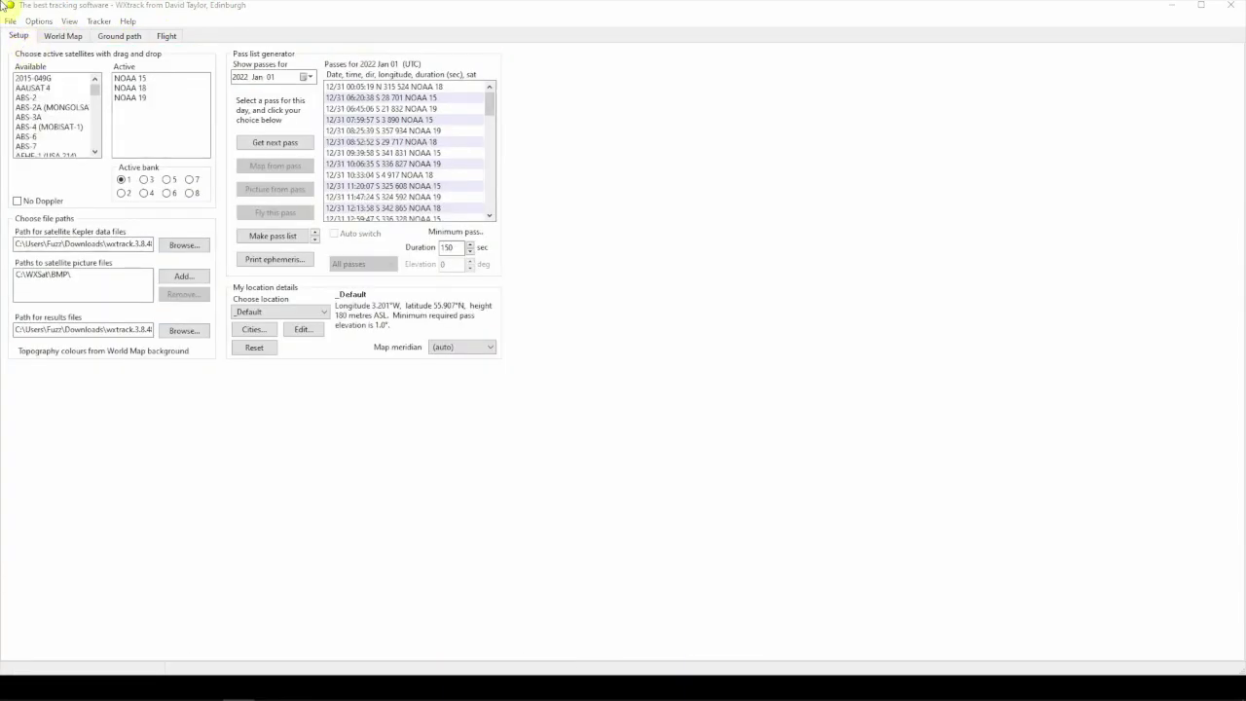
click(13, 21)
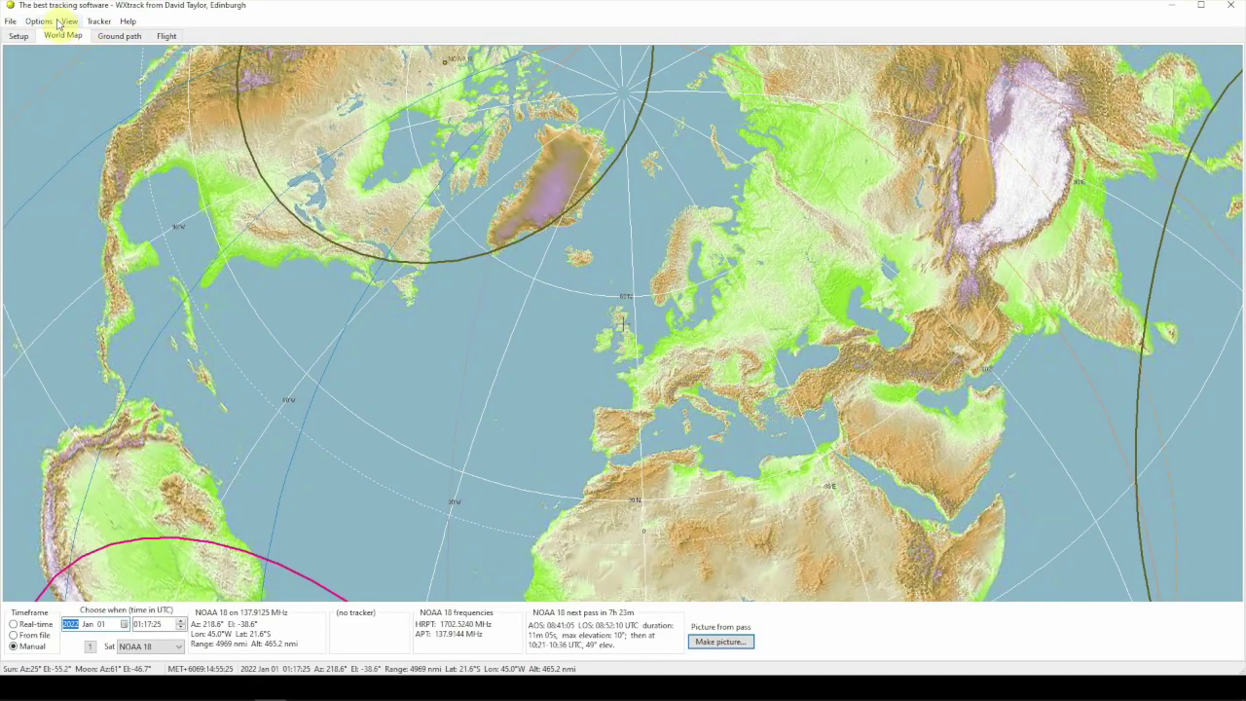
click(50, 21)
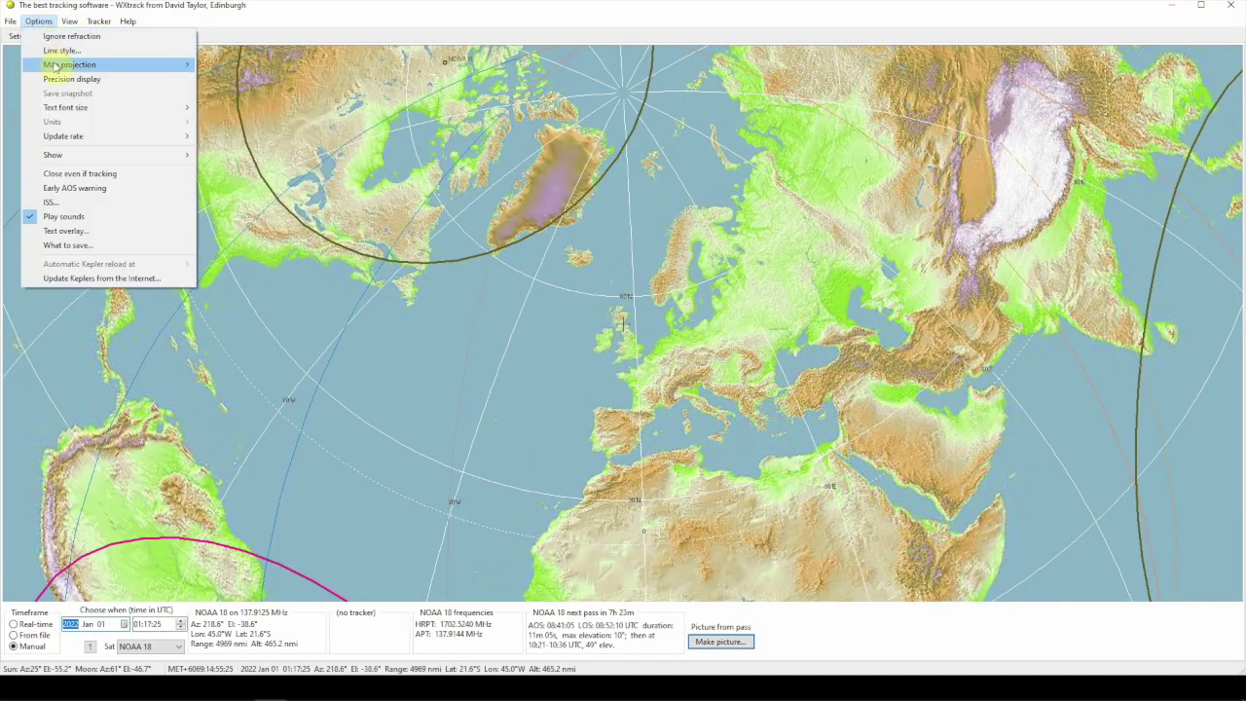
click(226, 97)
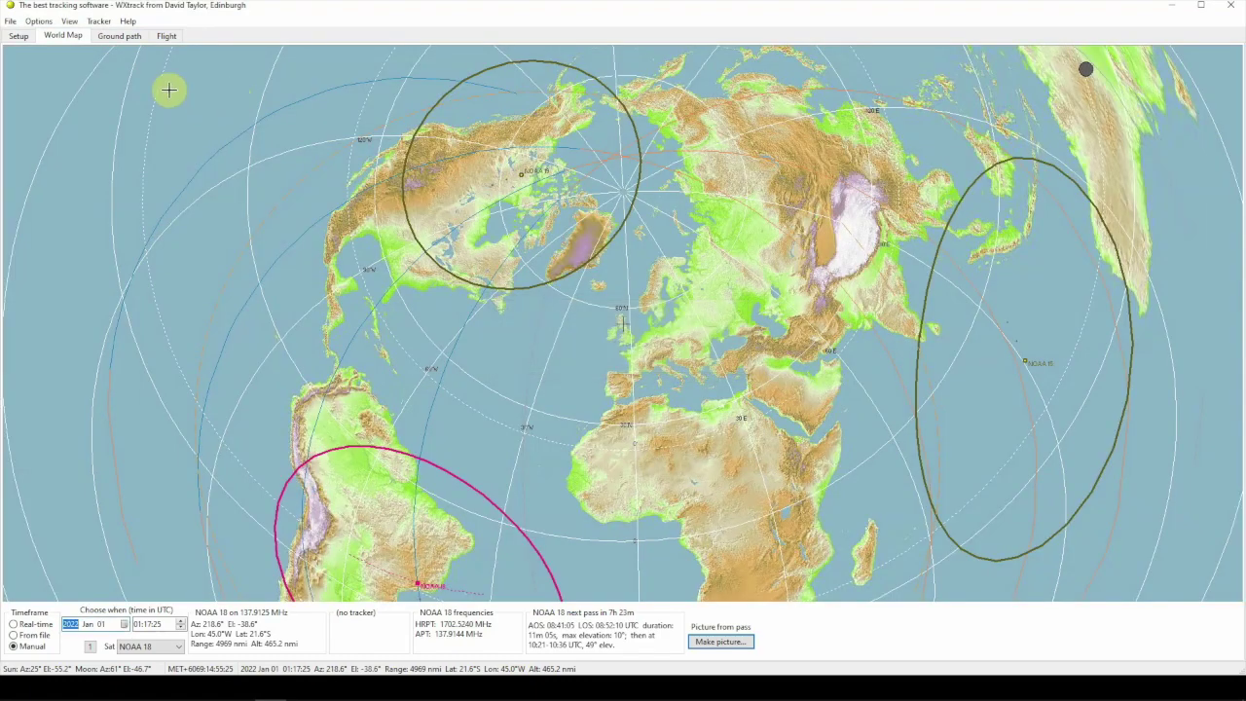
Step: Try the Cylindrical equidistant projection, then settle on Mercator
click(39, 21)
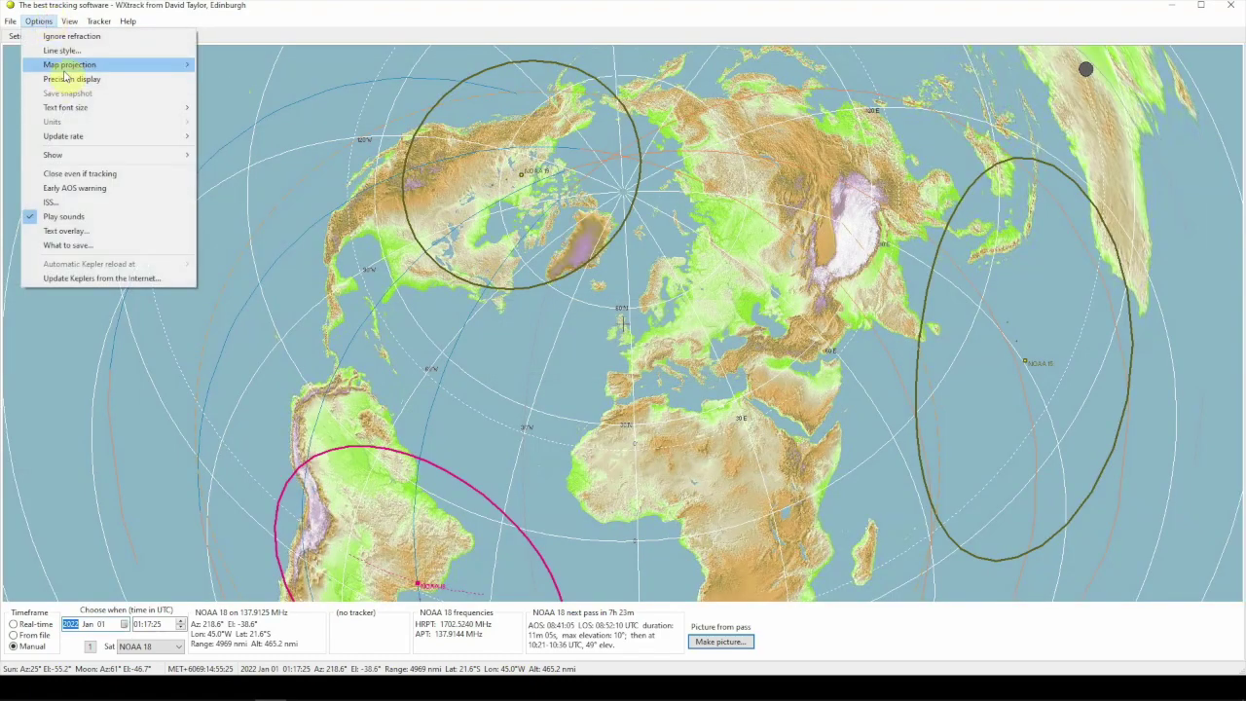
mouse_move(66, 66)
click(216, 114)
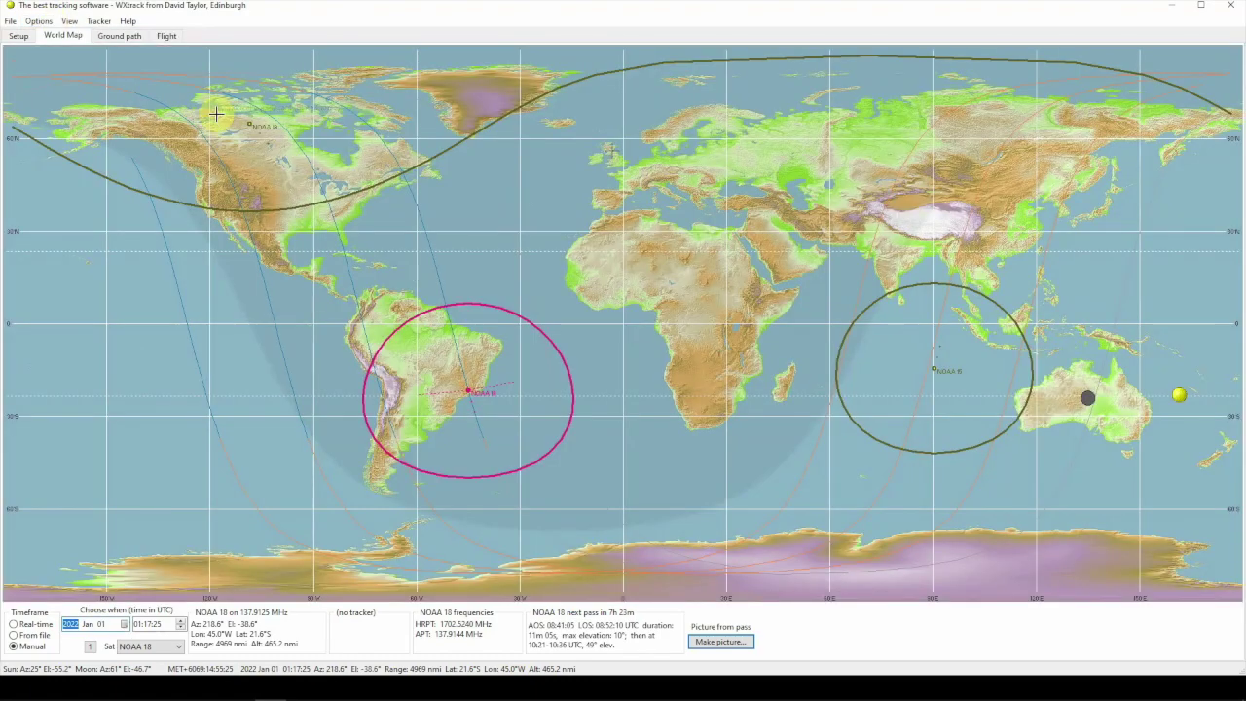
click(37, 21)
mouse_move(64, 67)
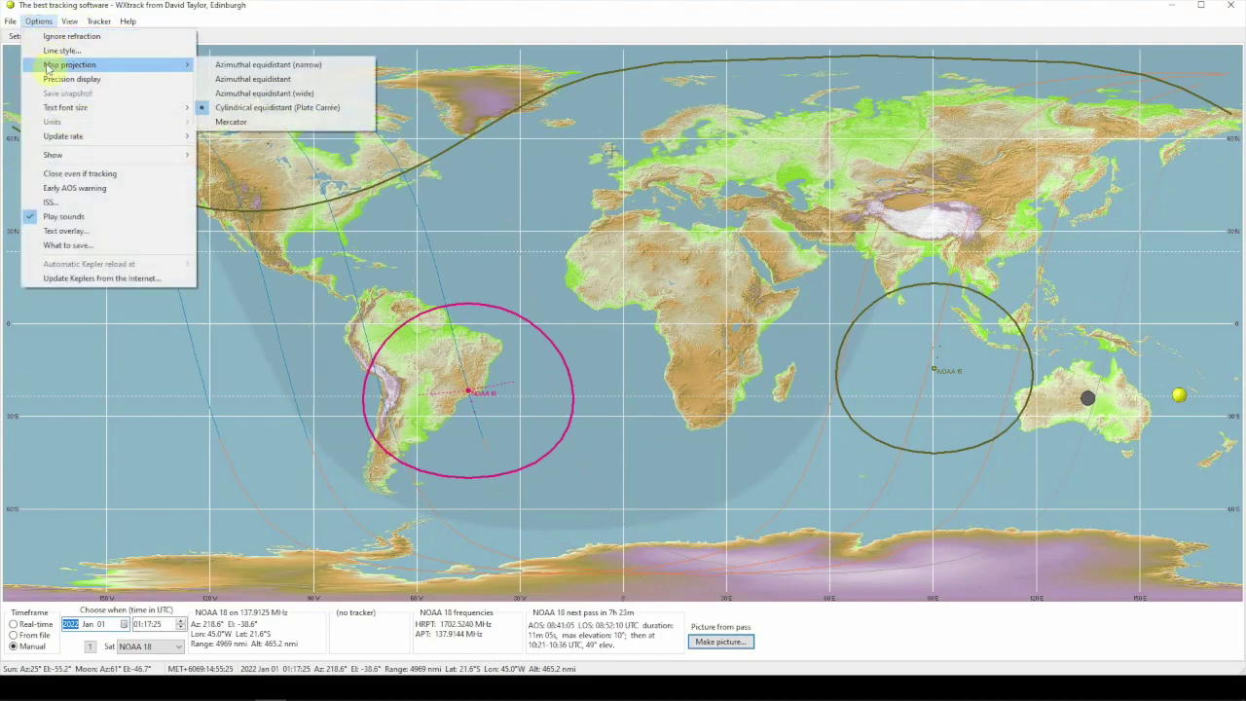
click(224, 123)
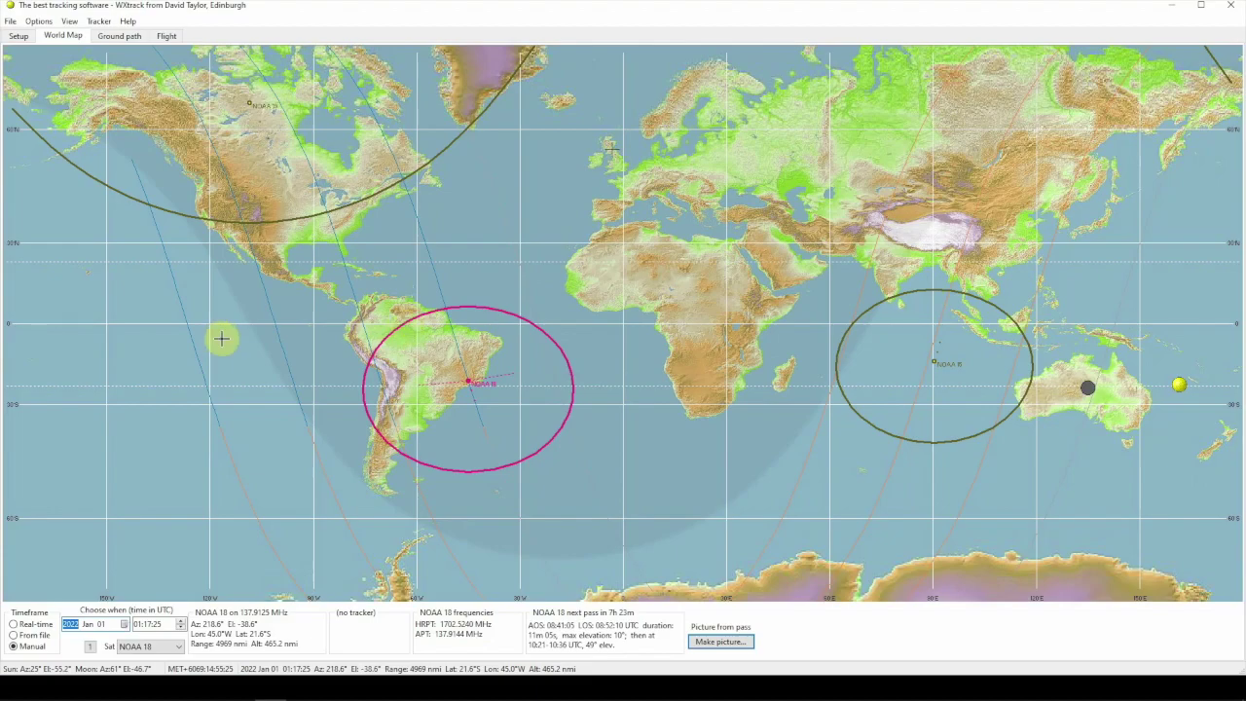
click(141, 646)
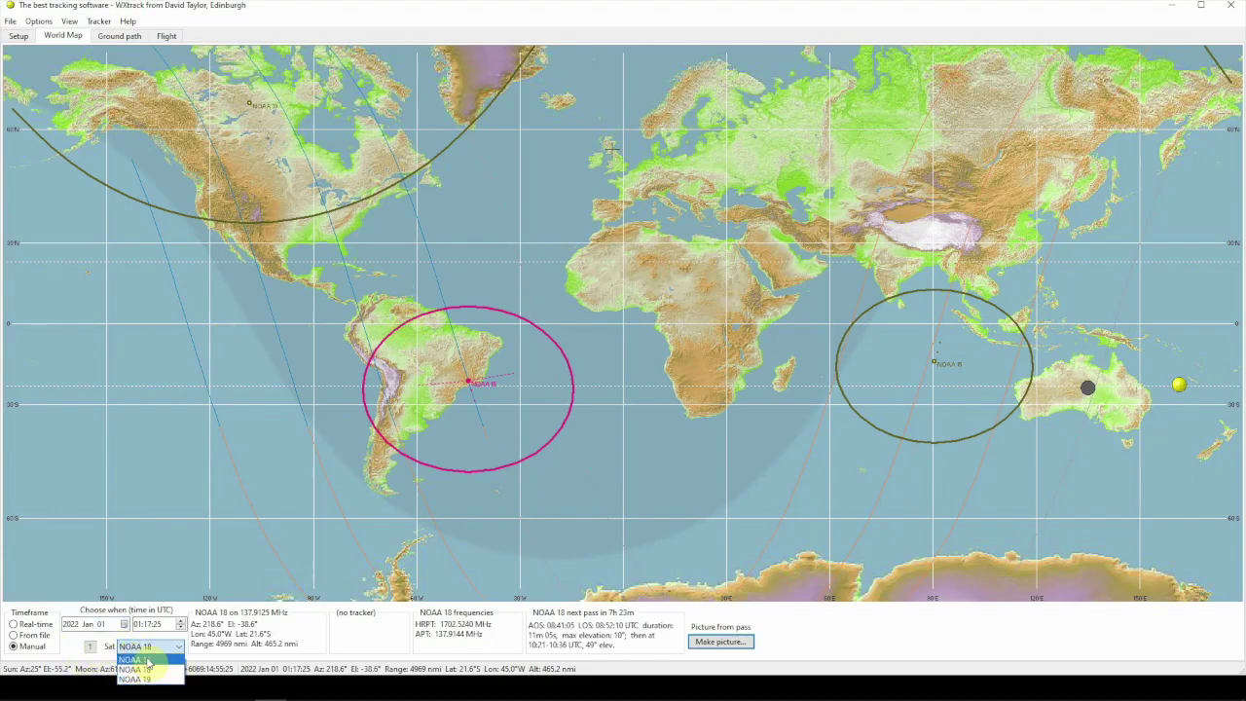
click(39, 22)
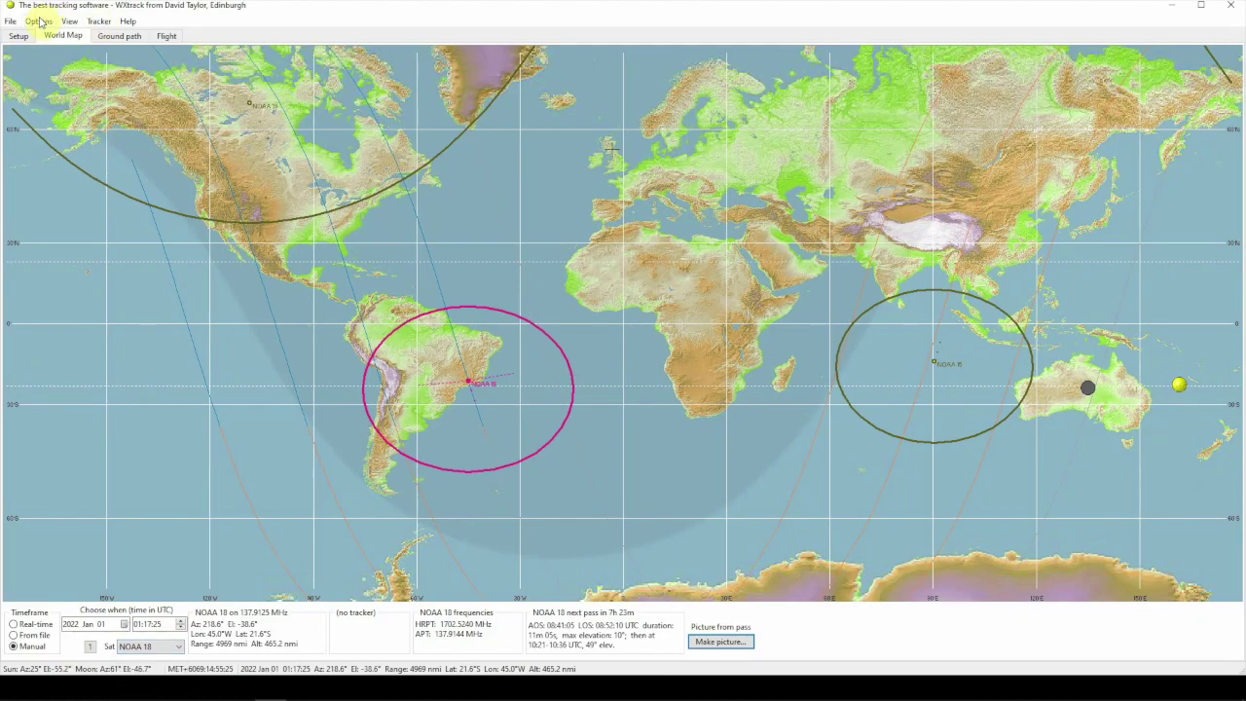
click(39, 21)
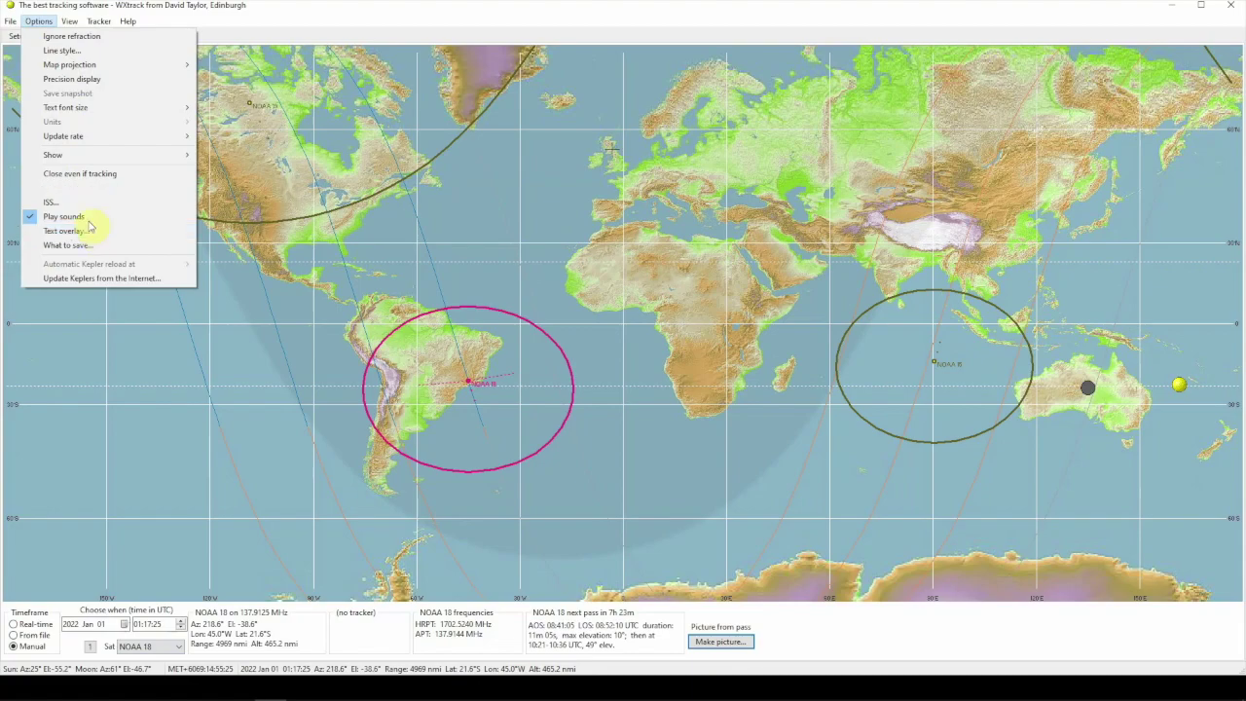
mouse_move(75, 138)
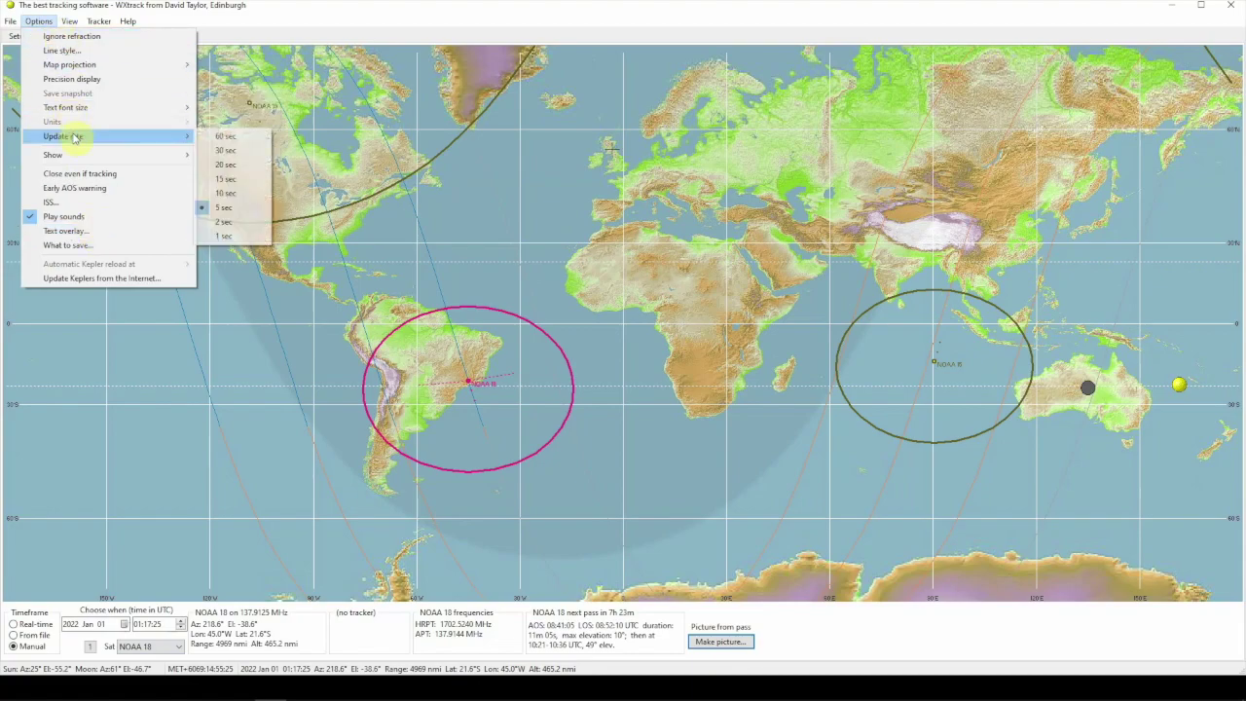
mouse_move(73, 27)
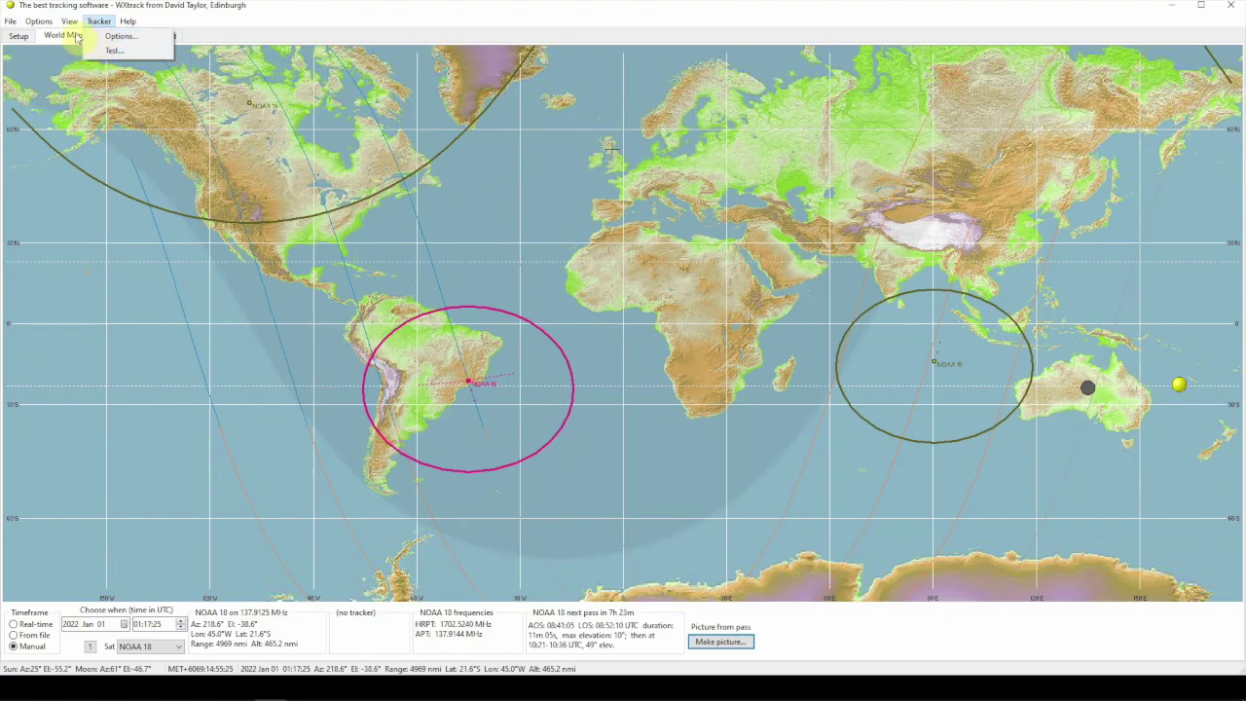
mouse_move(40, 23)
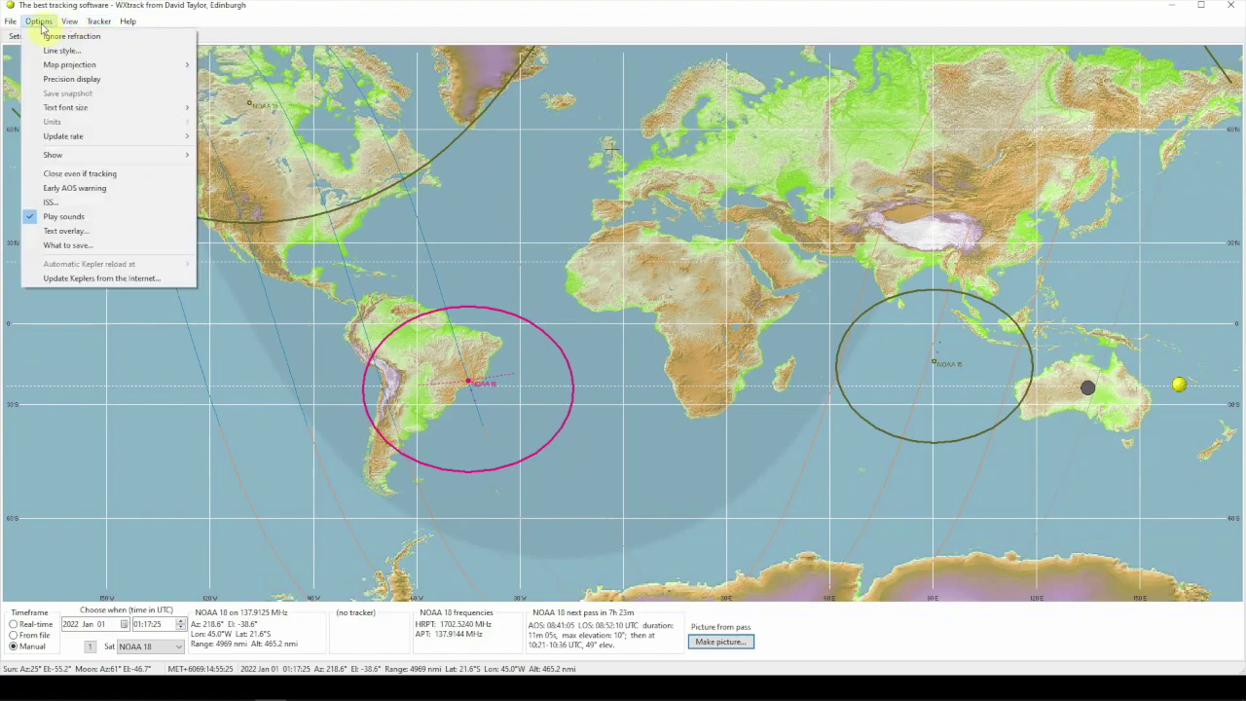
click(65, 6)
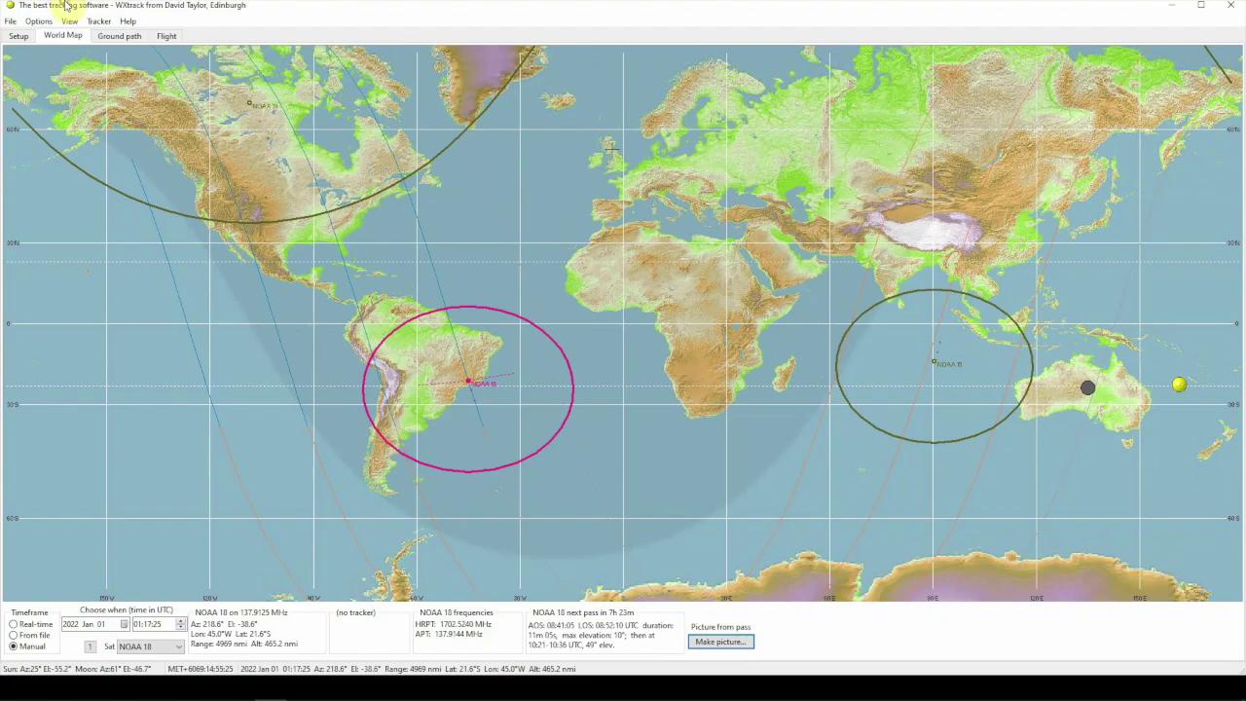